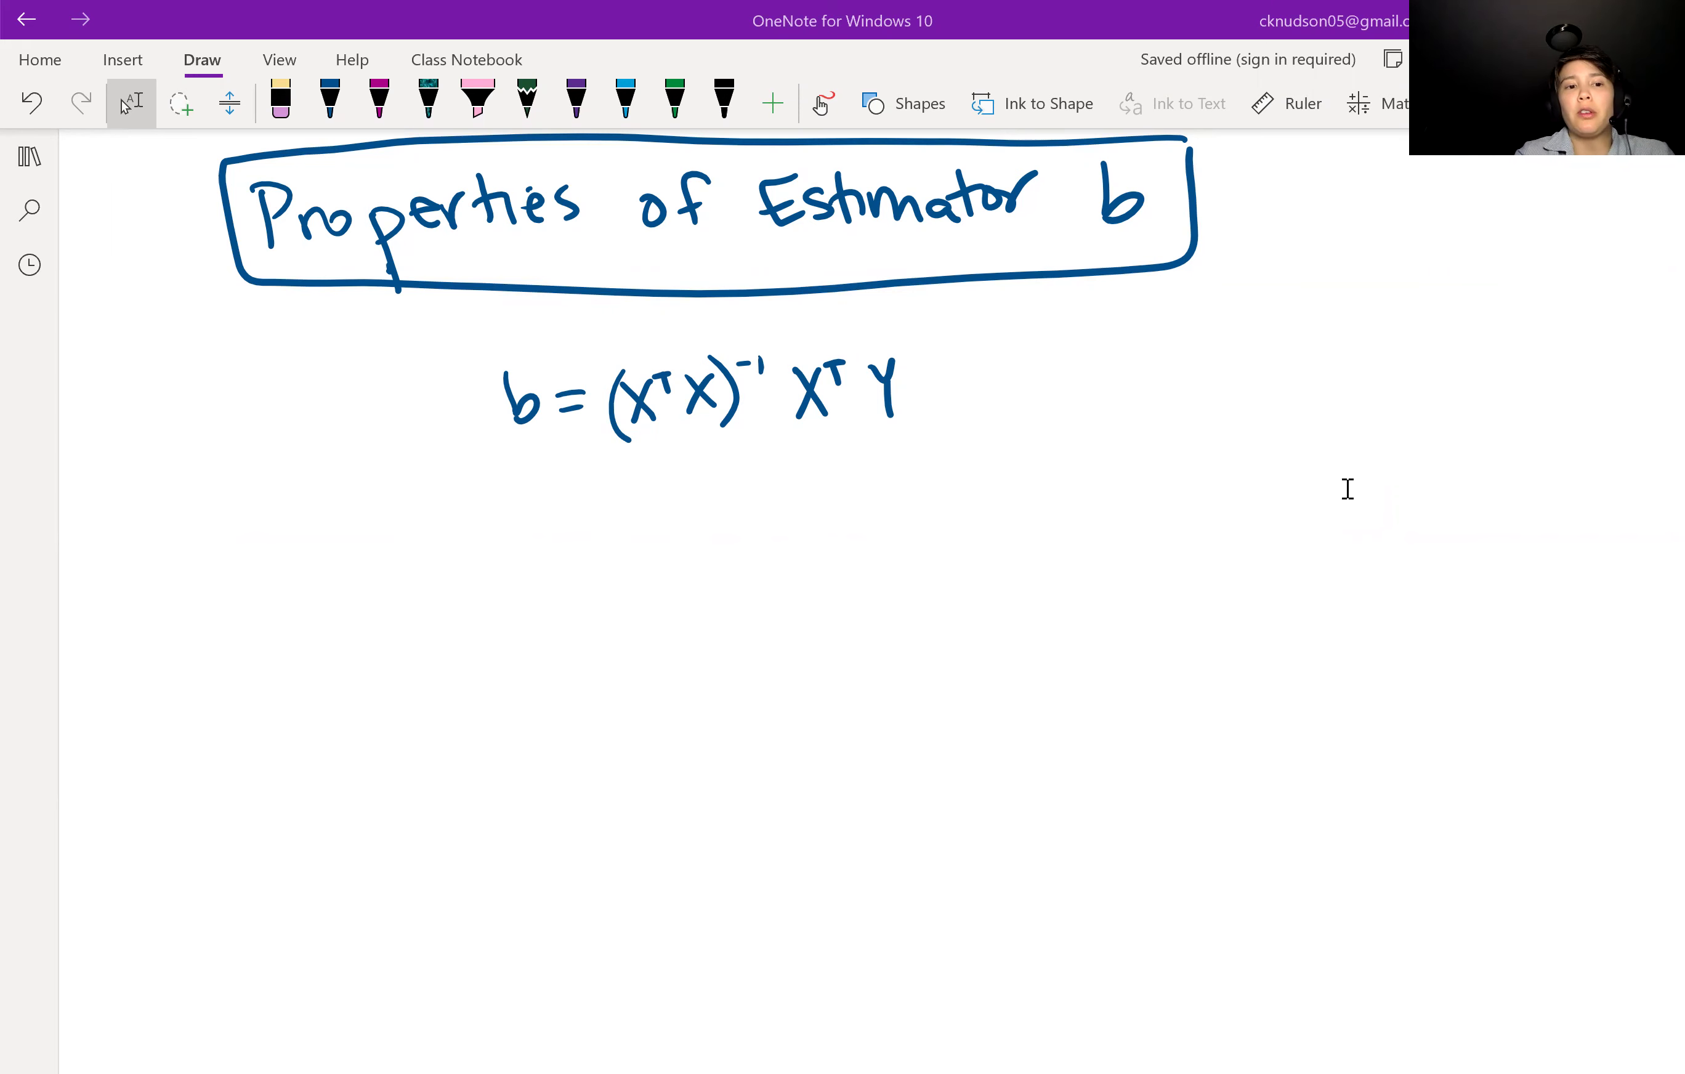
With the dark-blue pen, handwrite E(b) = β beneath b = (XᵀX)⁻¹XᵀY
click(330, 99)
drag(185, 536, 232, 532)
drag(195, 538, 205, 581)
mouse_move(200, 559)
mouse_down()
mouse_move(228, 557)
mouse_move(237, 579)
mouse_up()
mouse_move(260, 530)
mouse_down()
mouse_move(248, 562)
mouse_move(274, 584)
mouse_move(321, 562)
mouse_move(349, 583)
mouse_move(434, 542)
mouse_up()
mouse_move(397, 566)
mouse_down()
mouse_move(437, 562)
mouse_move(501, 612)
mouse_up()
drag(476, 532, 487, 581)
Add a '?' after E(b) = β and start a new line reading E(b) = E(
drag(606, 519, 617, 541)
click(617, 563)
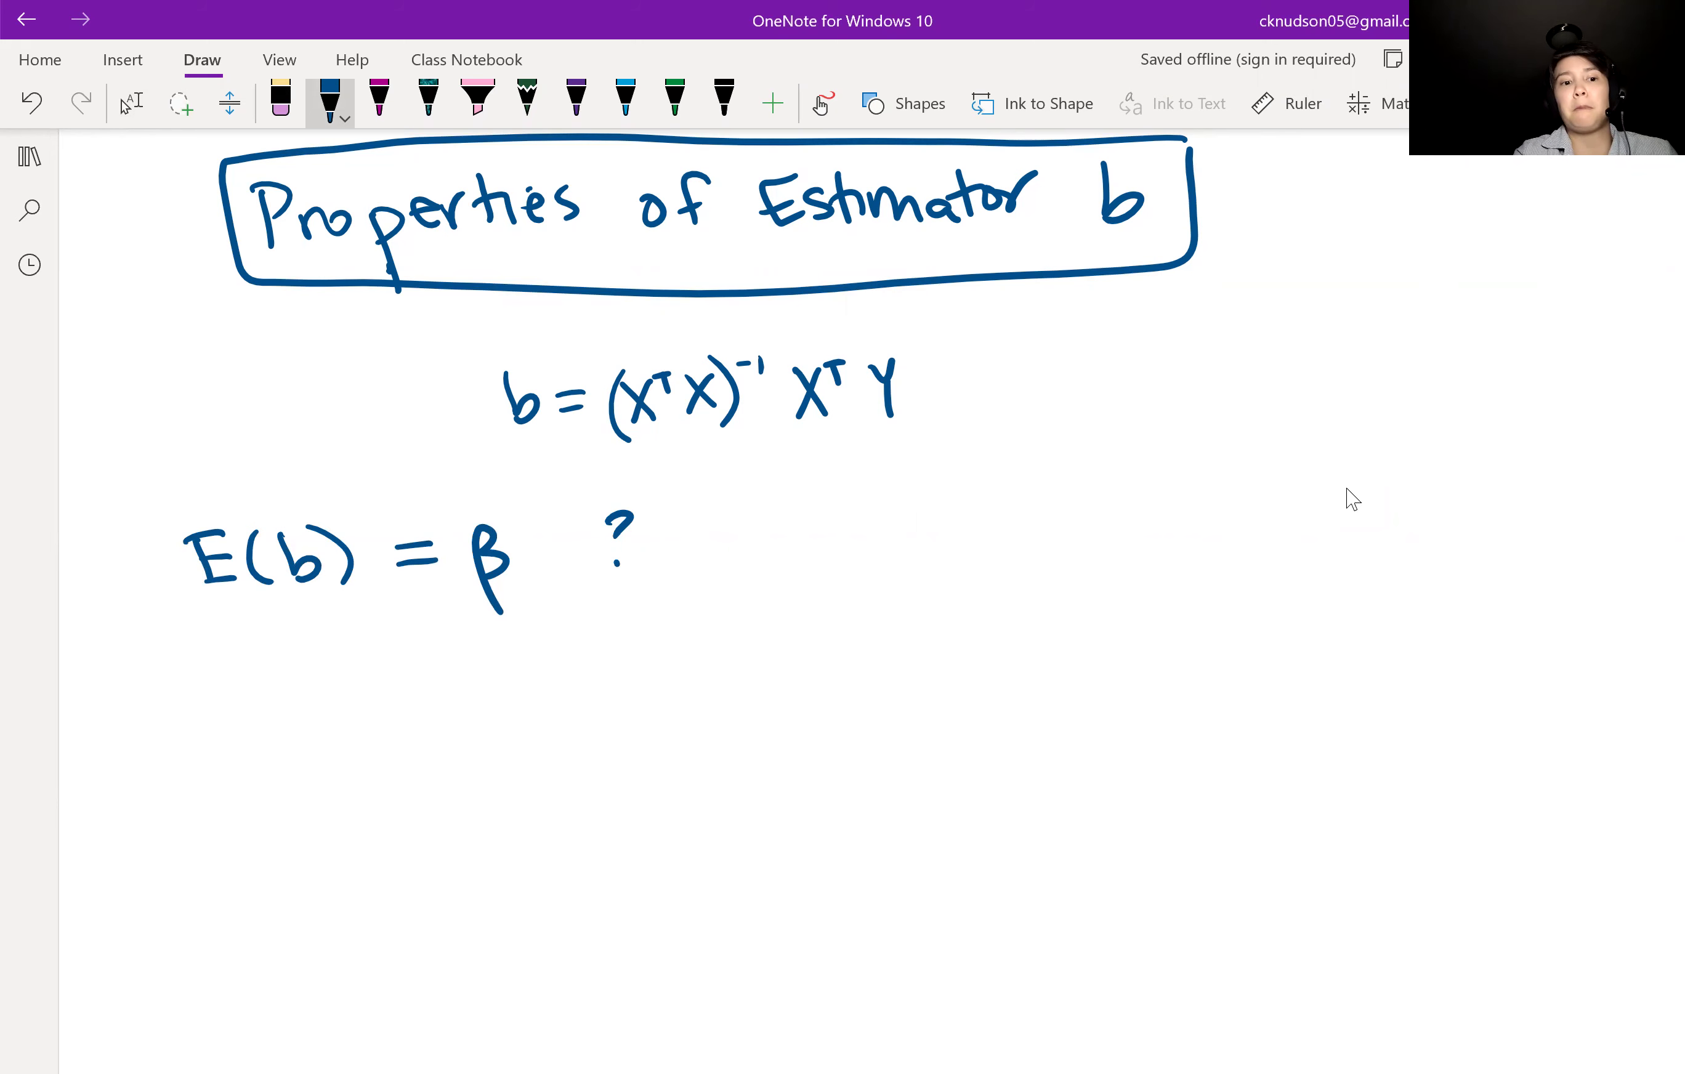
drag(205, 683, 211, 729)
mouse_move(203, 682)
mouse_down()
mouse_move(237, 679)
mouse_move(241, 708)
mouse_up()
drag(212, 729, 268, 727)
mouse_move(292, 680)
mouse_down()
mouse_move(311, 716)
mouse_move(327, 708)
mouse_up()
mouse_move(325, 671)
mouse_down()
mouse_move(349, 723)
mouse_move(416, 684)
mouse_up()
mouse_move(394, 702)
mouse_down()
mouse_move(464, 674)
mouse_move(475, 710)
mouse_move(492, 668)
mouse_up()
drag(473, 695, 494, 690)
drag(476, 714, 525, 723)
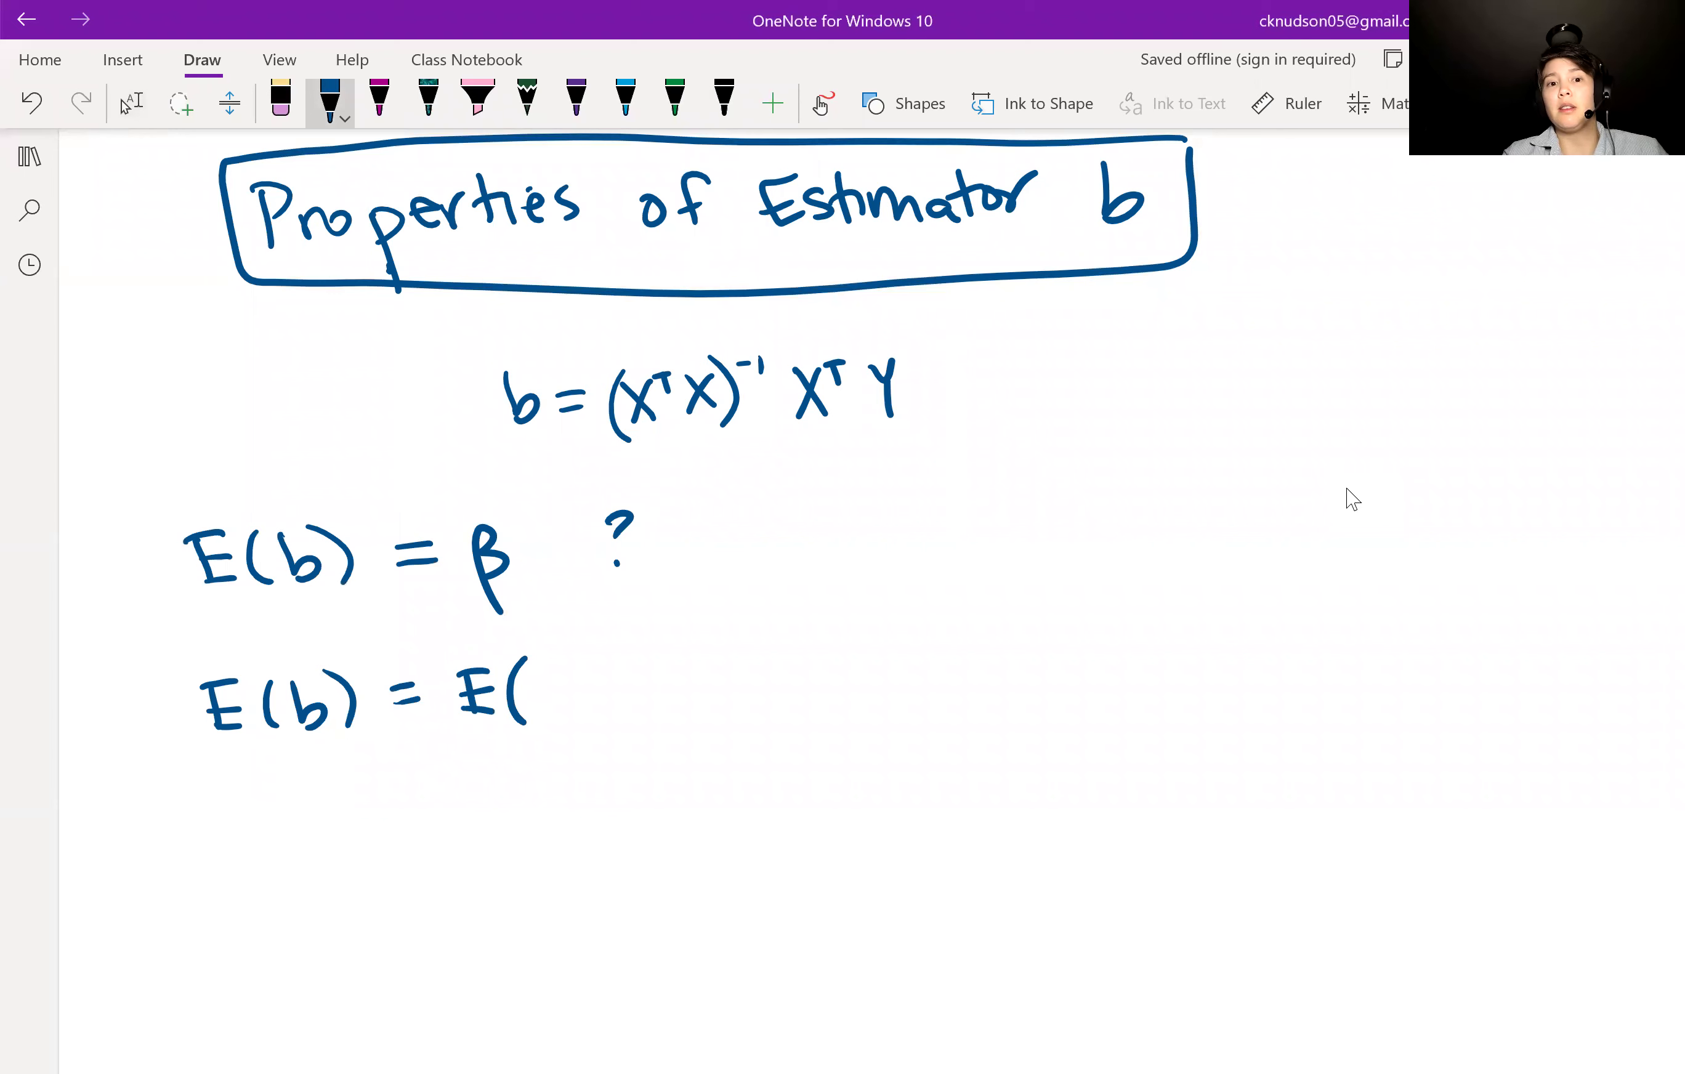
Write (XᵀX)⁻¹ inside the expectation
mouse_move(589, 671)
mouse_down()
mouse_move(625, 705)
mouse_move(598, 707)
mouse_up()
mouse_move(637, 664)
mouse_down()
mouse_move(639, 684)
mouse_move(647, 659)
mouse_up()
drag(667, 670, 697, 706)
mouse_move(694, 664)
mouse_down()
mouse_move(673, 708)
mouse_move(714, 716)
mouse_up()
drag(588, 659, 588, 724)
drag(730, 654, 752, 647)
drag(762, 643, 763, 665)
drag(793, 659, 825, 706)
Add XᵀY and close the parenthesis, completing E((XᵀX)⁻¹XᵀY)
mouse_move(822, 665)
mouse_down()
mouse_move(795, 704)
mouse_move(830, 679)
mouse_up()
drag(823, 644, 877, 665)
drag(890, 646, 886, 704)
mouse_move(889, 622)
mouse_down()
mouse_move(886, 700)
mouse_move(924, 662)
mouse_move(912, 706)
mouse_up()
scroll(1346, 495, down, 2)
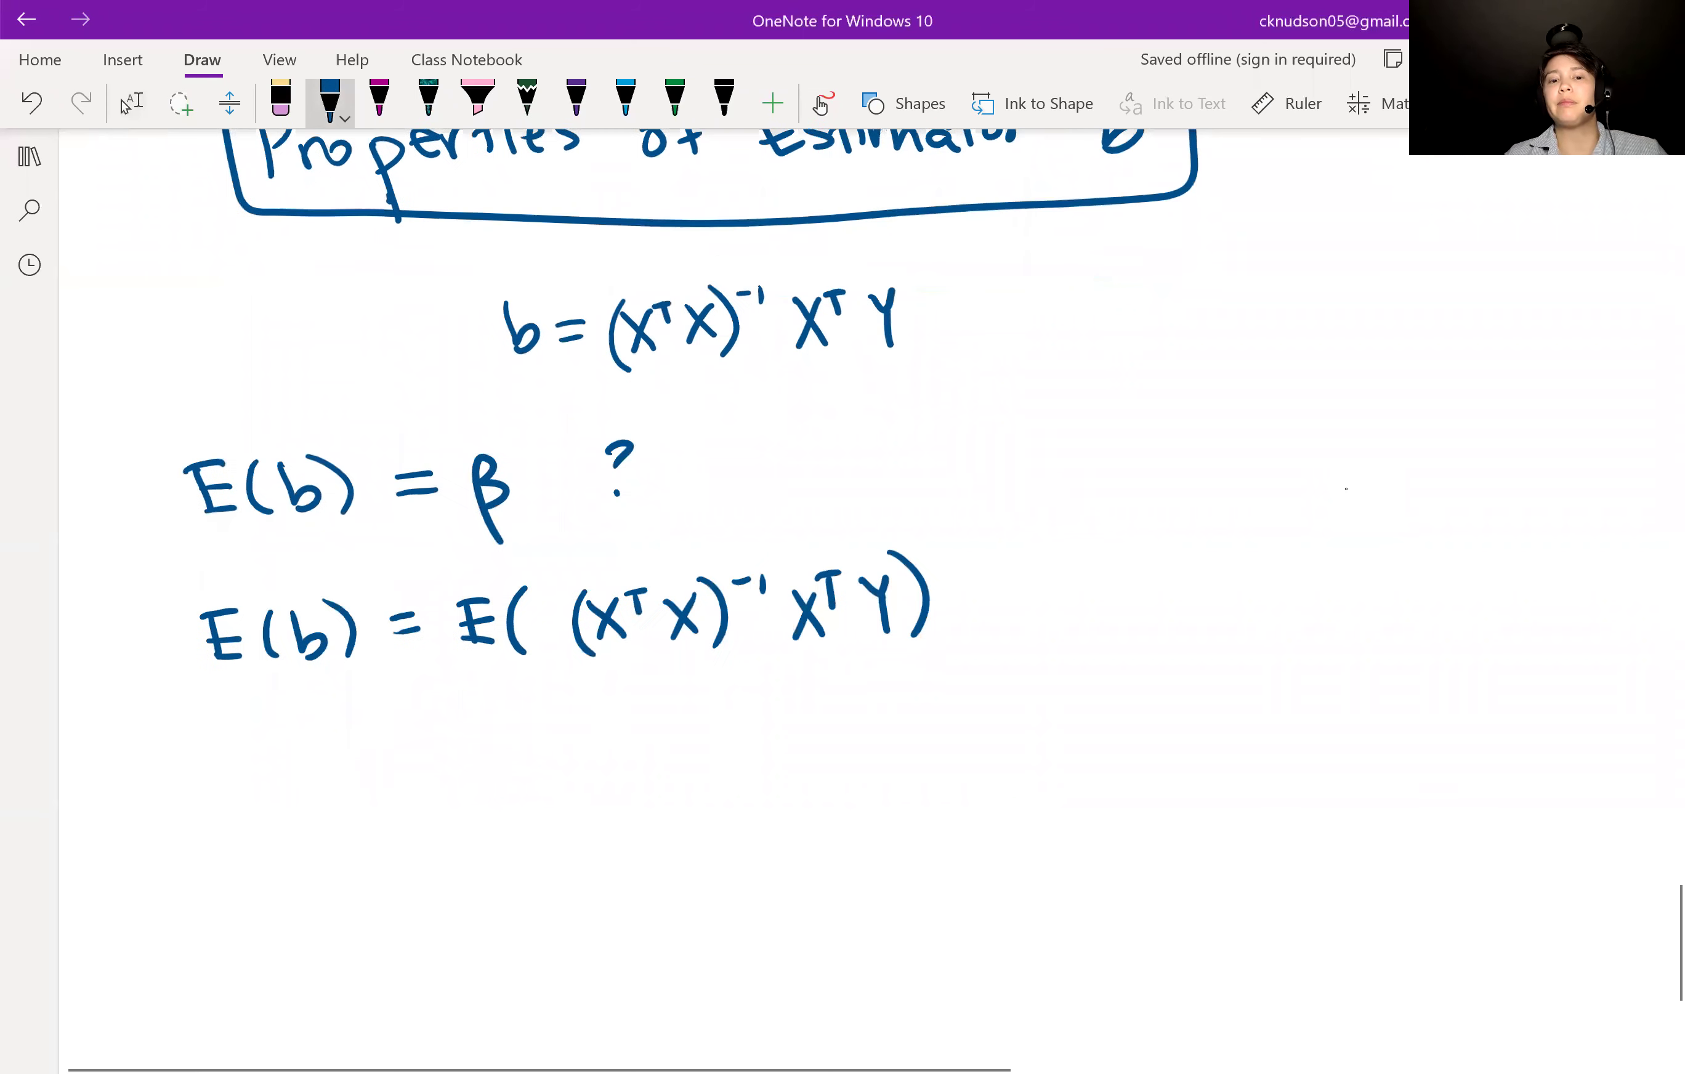
click(131, 103)
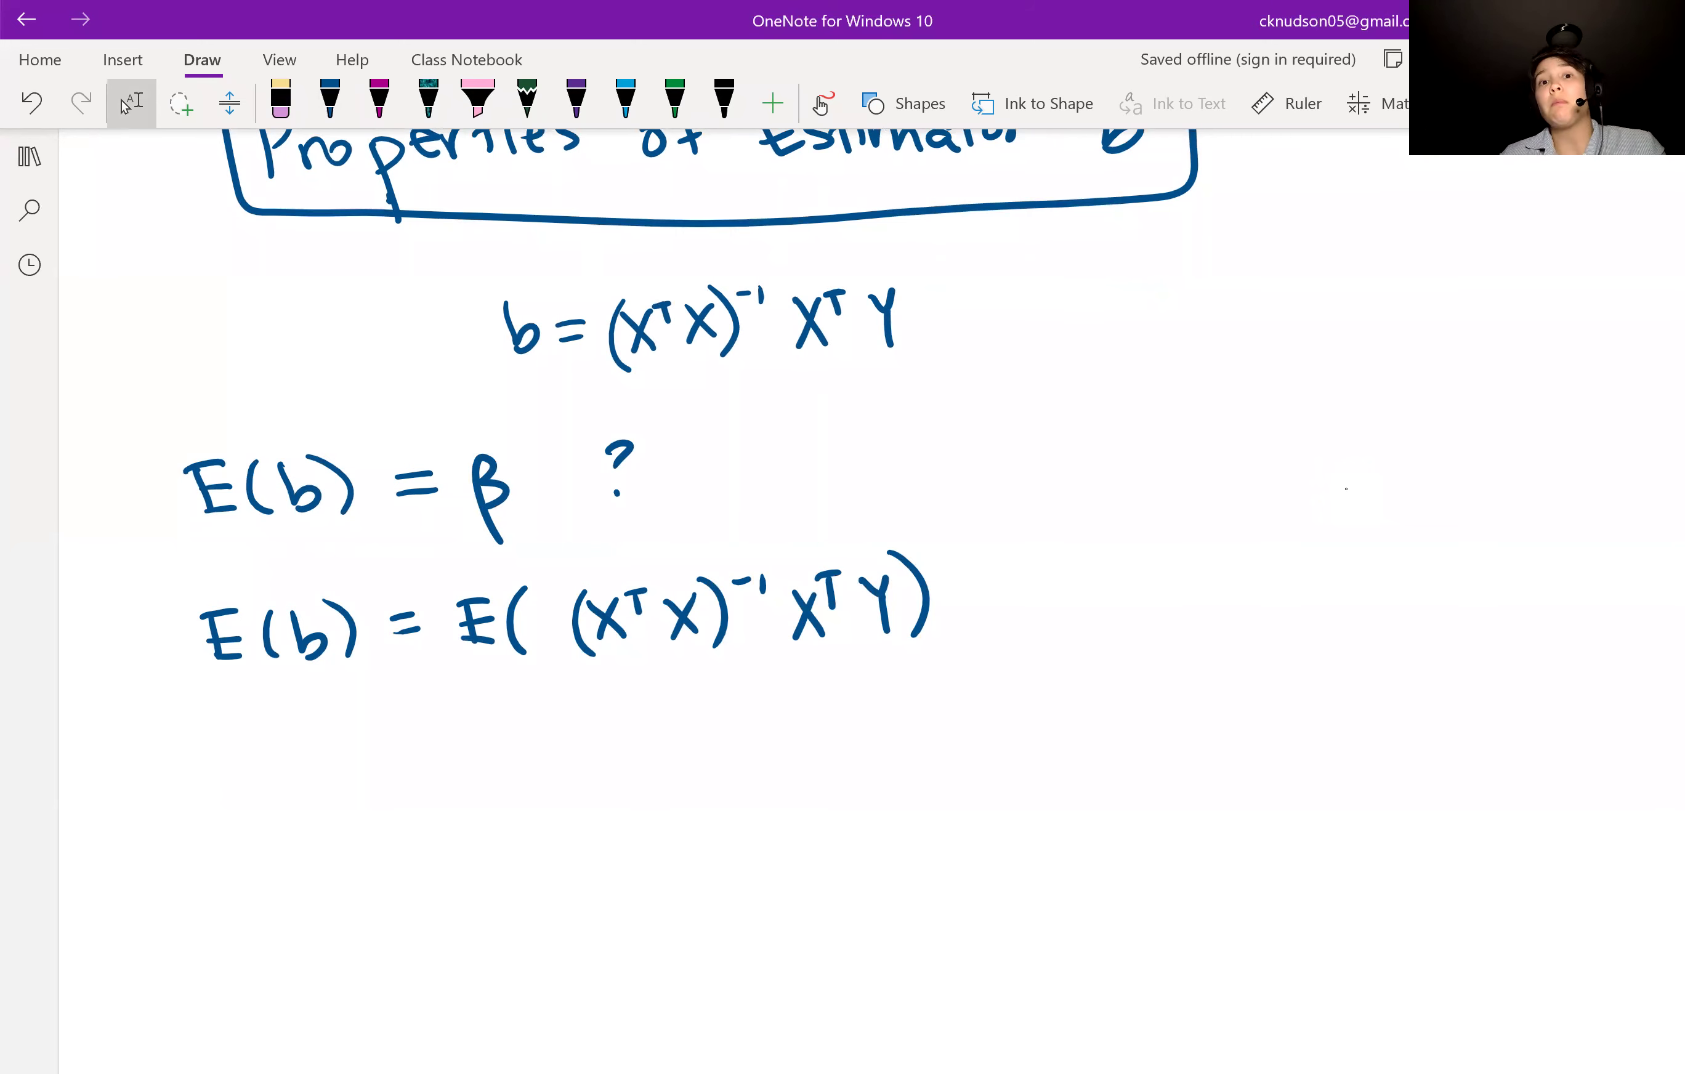
Start the next line with = (XᵀX)⁻¹X
drag(411, 743, 431, 746)
drag(414, 760, 554, 783)
mouse_move(544, 740)
mouse_down()
mouse_move(519, 785)
mouse_move(582, 726)
mouse_up()
mouse_move(569, 730)
mouse_down()
mouse_move(571, 753)
mouse_move(628, 771)
mouse_move(597, 773)
mouse_up()
drag(623, 712, 631, 781)
drag(519, 726, 512, 802)
drag(652, 719, 668, 714)
mouse_move(676, 702)
mouse_down()
mouse_move(707, 730)
mouse_move(743, 775)
mouse_up()
mouse_move(737, 727)
mouse_down()
mouse_move(715, 774)
mouse_move(773, 708)
mouse_move(838, 720)
mouse_move(844, 764)
mouse_up()
Add the transpose and E(Y), giving = (XᵀX)⁻¹Xᵀ E(Y)
drag(818, 749, 871, 771)
drag(894, 718, 909, 751)
drag(920, 713, 908, 771)
drag(919, 697, 942, 775)
scroll(1347, 488, down, 1)
Go back to the dark-blue pen and start a new line with an equals sign
click(132, 102)
scroll(1345, 488, down, 1)
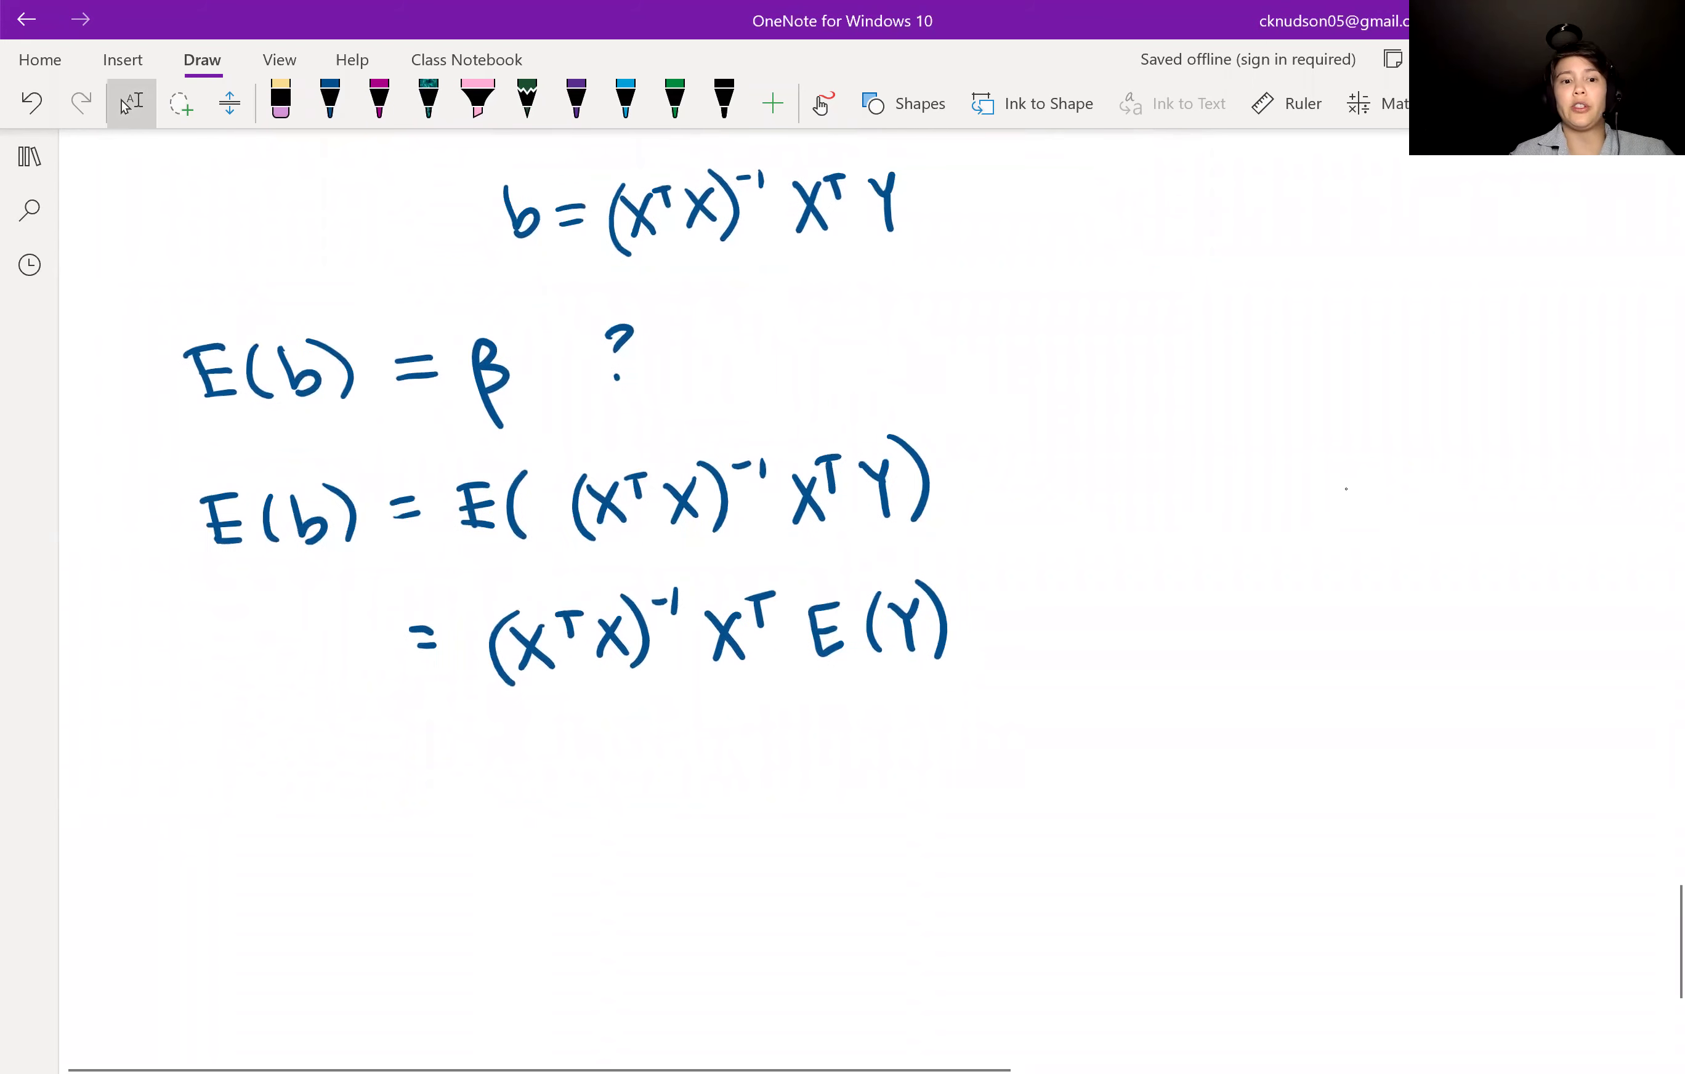
click(330, 99)
drag(418, 762, 445, 759)
mouse_move(422, 781)
mouse_down()
mouse_move(559, 799)
mouse_move(524, 801)
mouse_up()
mouse_move(571, 752)
mouse_down()
mouse_move(573, 777)
mouse_move(573, 746)
mouse_up()
Write (XᵀX)⁻¹Xᵀ(Xβ), substituting Xβ for E(Y)
mouse_move(587, 749)
mouse_down()
mouse_move(624, 788)
mouse_move(592, 796)
mouse_up()
drag(613, 731, 631, 806)
drag(527, 743, 524, 809)
drag(642, 739, 659, 735)
mouse_move(670, 723)
mouse_down()
mouse_move(748, 788)
mouse_move(718, 790)
mouse_up()
mouse_move(766, 727)
mouse_down()
mouse_move(759, 756)
mouse_move(778, 724)
mouse_move(833, 796)
mouse_move(886, 789)
mouse_move(865, 788)
mouse_up()
mouse_move(926, 817)
mouse_down()
mouse_move(911, 739)
mouse_move(918, 785)
mouse_up()
drag(933, 720, 957, 793)
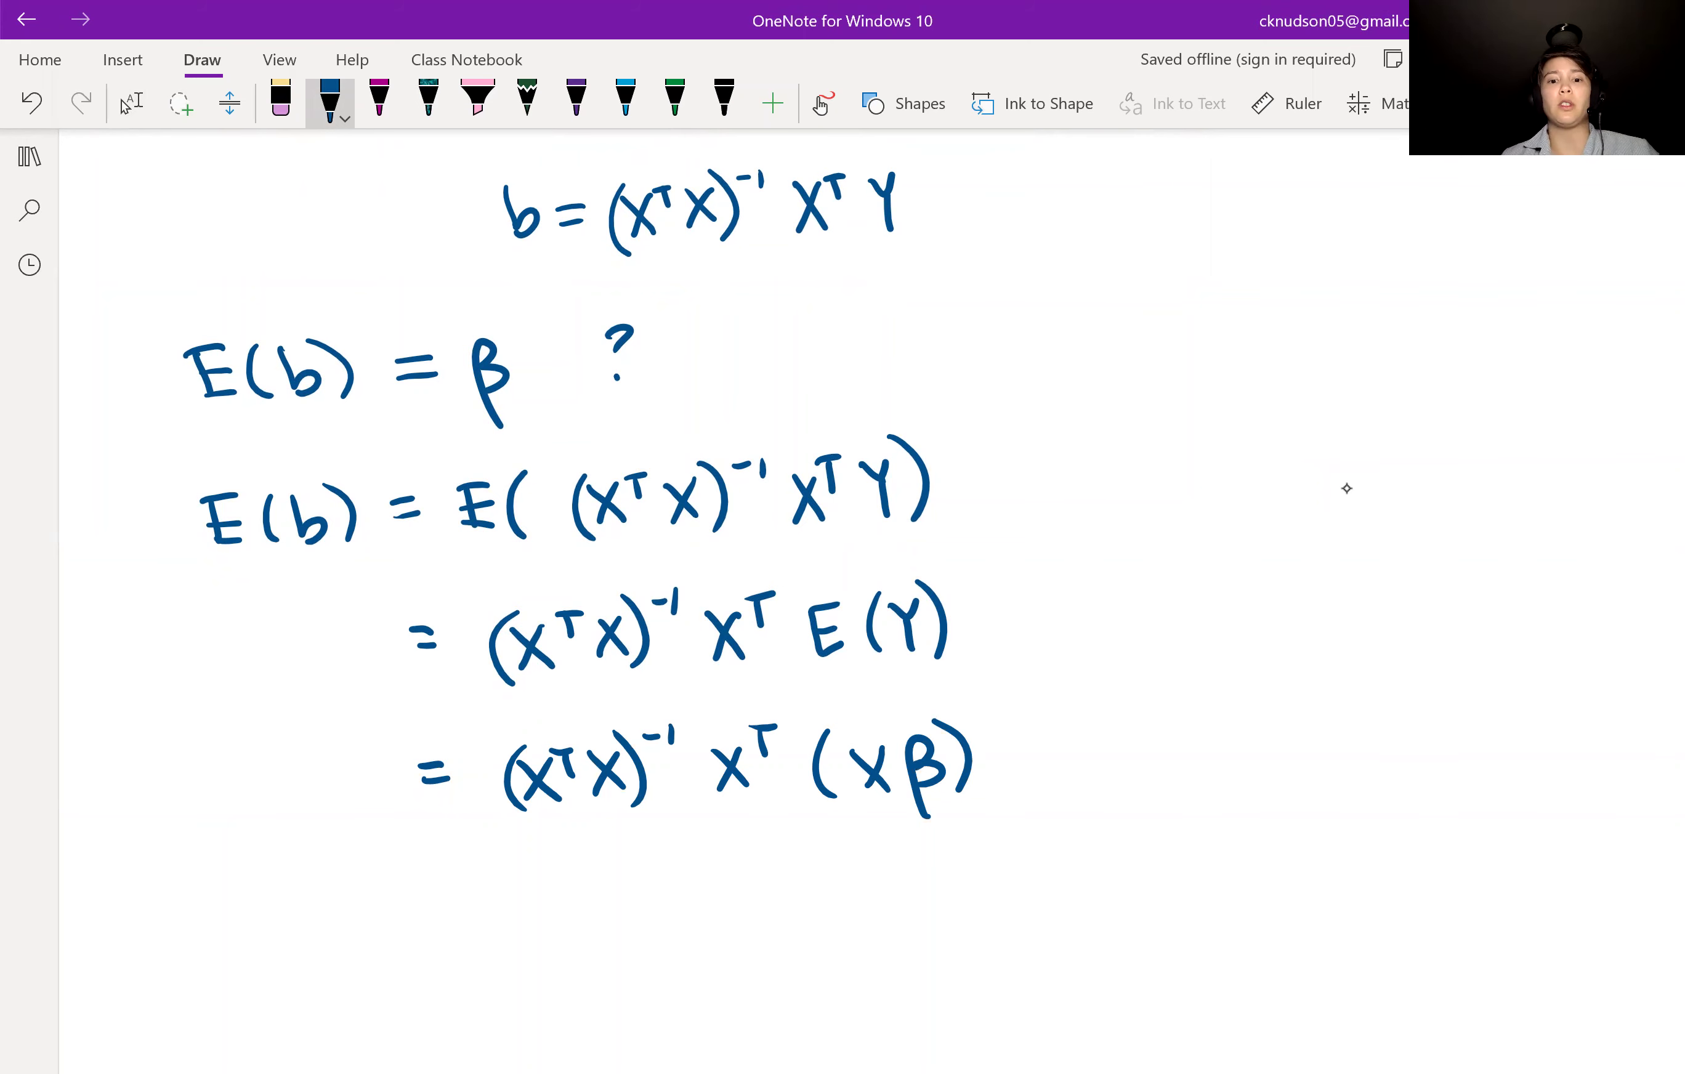
Erase the parentheses around Xβ
scroll(1347, 489, down, 2)
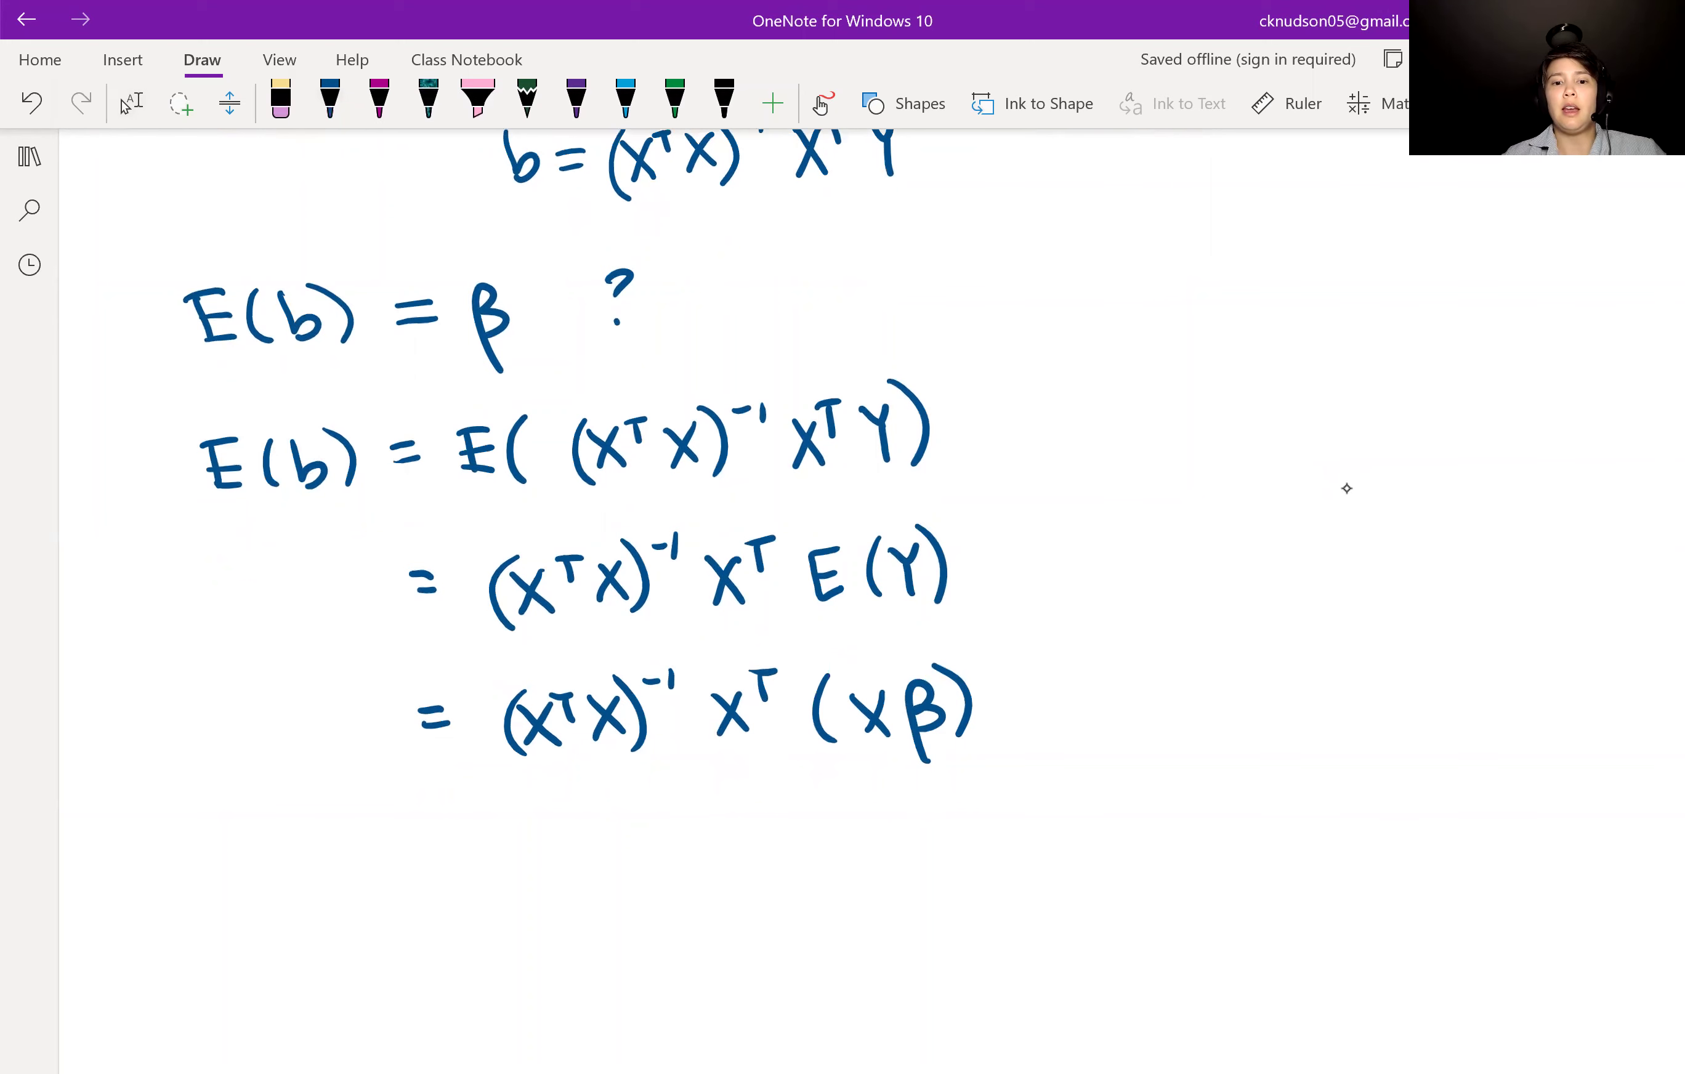
click(824, 707)
click(952, 700)
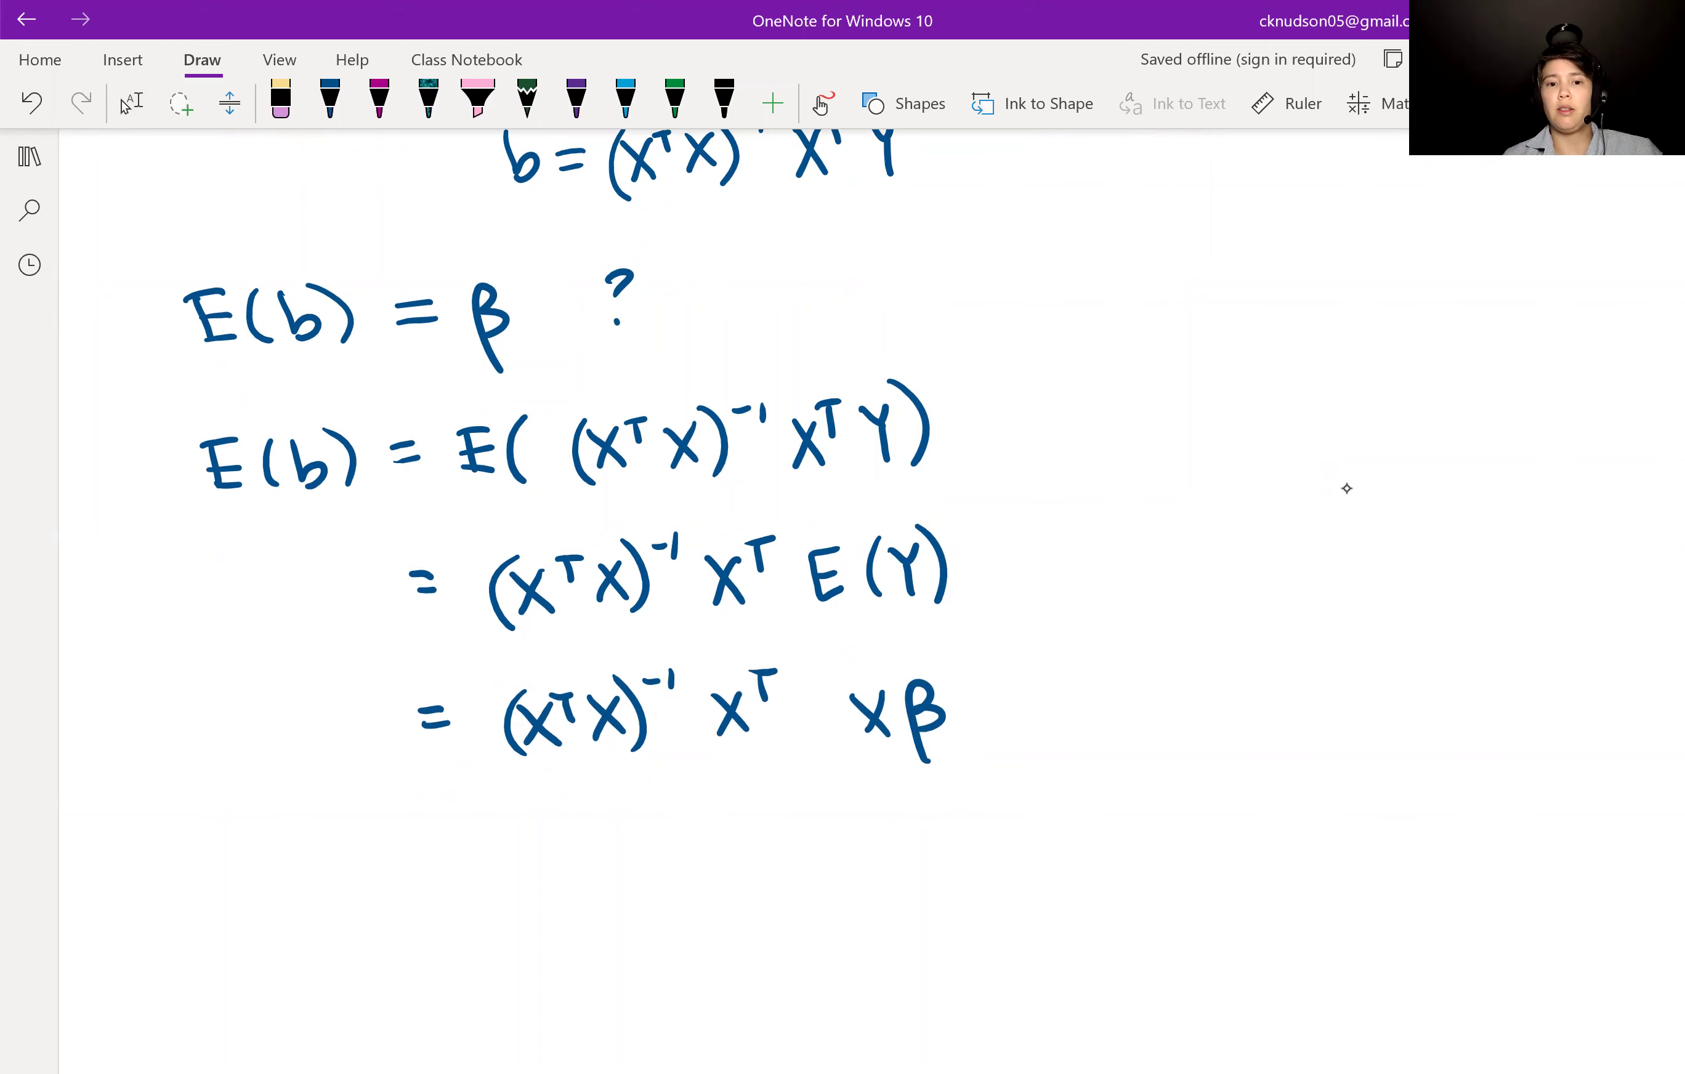
Box (XᵀX)⁻¹ and the XᵀX product in magenta
click(379, 100)
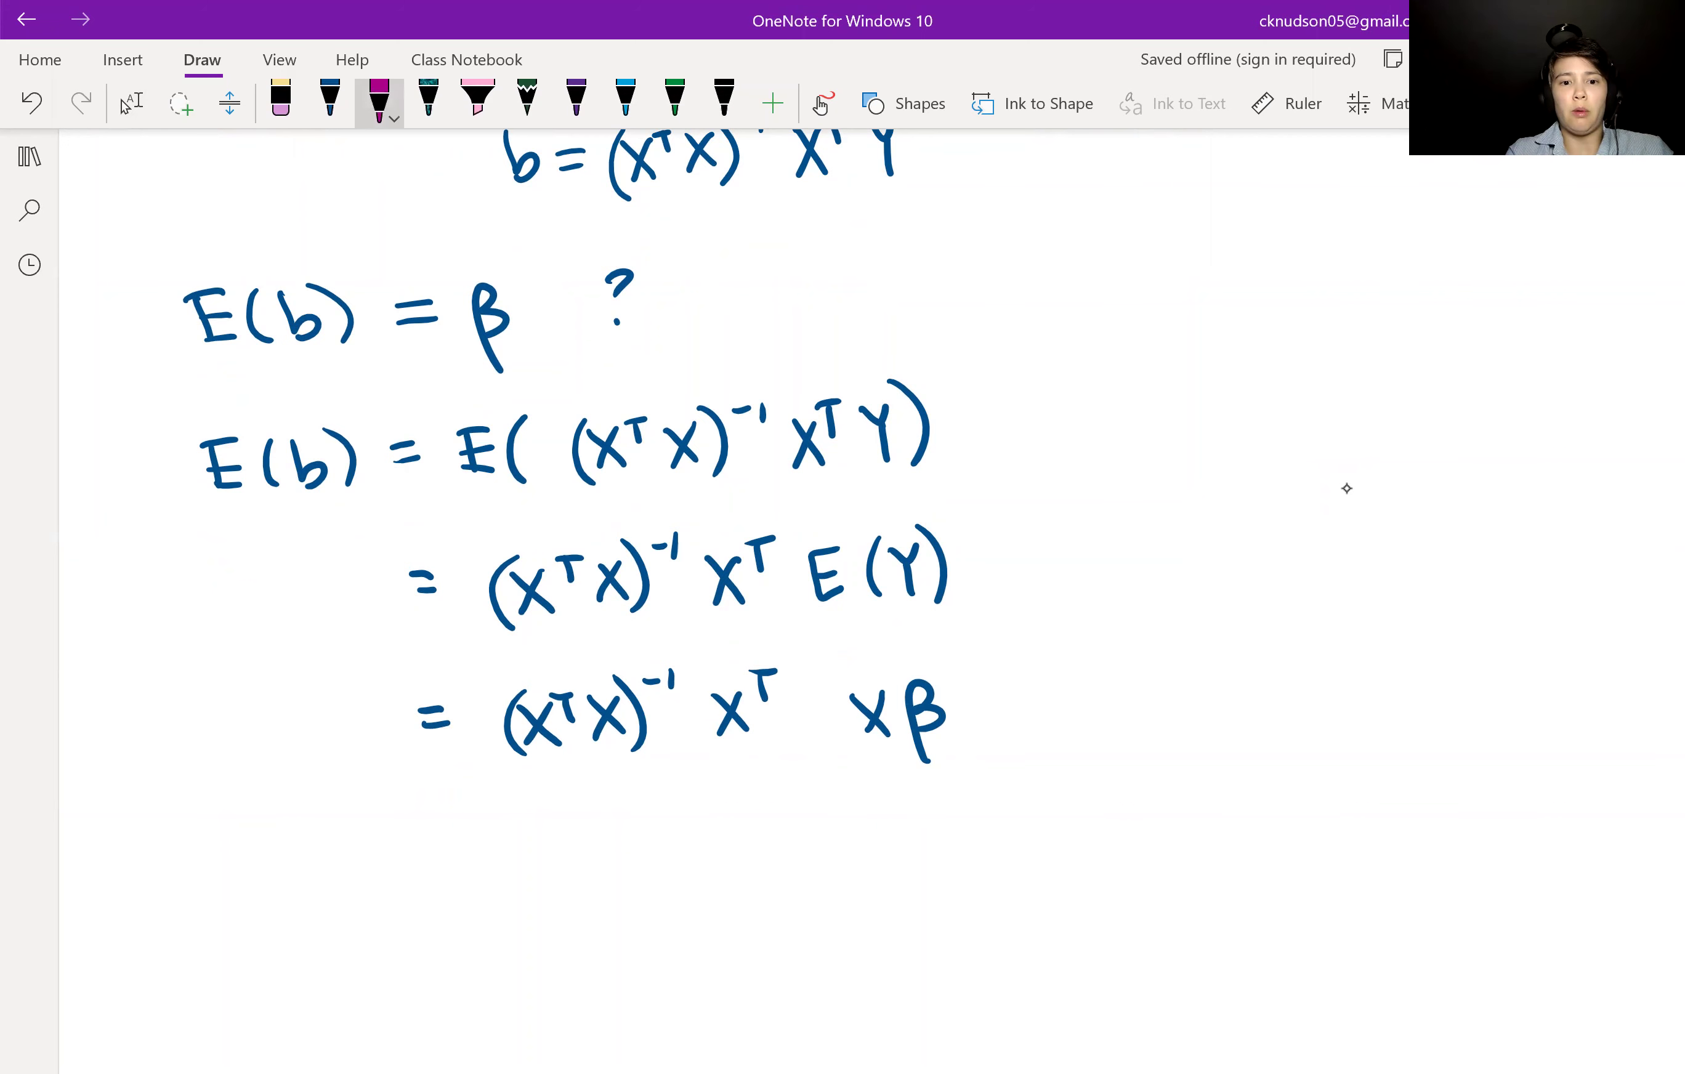
mouse_move(666, 652)
mouse_down()
mouse_move(489, 685)
mouse_move(690, 751)
mouse_move(671, 643)
mouse_up()
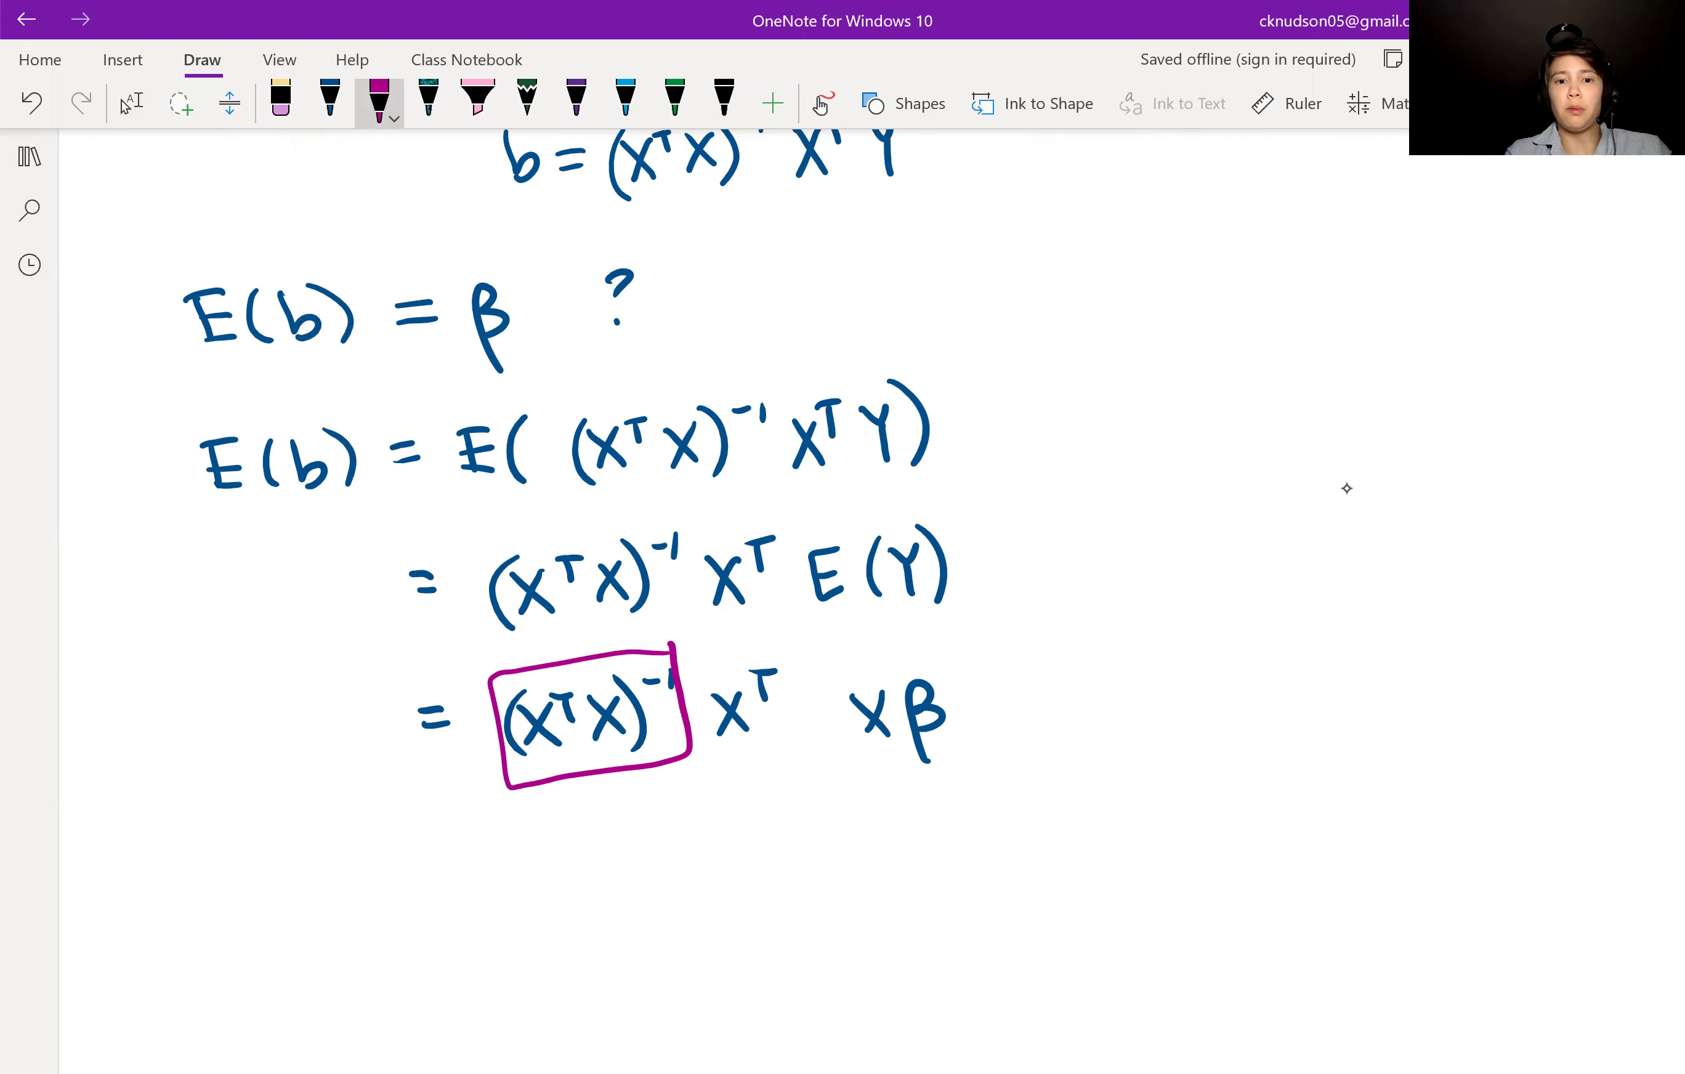
mouse_move(877, 660)
mouse_down()
mouse_move(764, 647)
mouse_move(715, 759)
mouse_move(881, 666)
mouse_up()
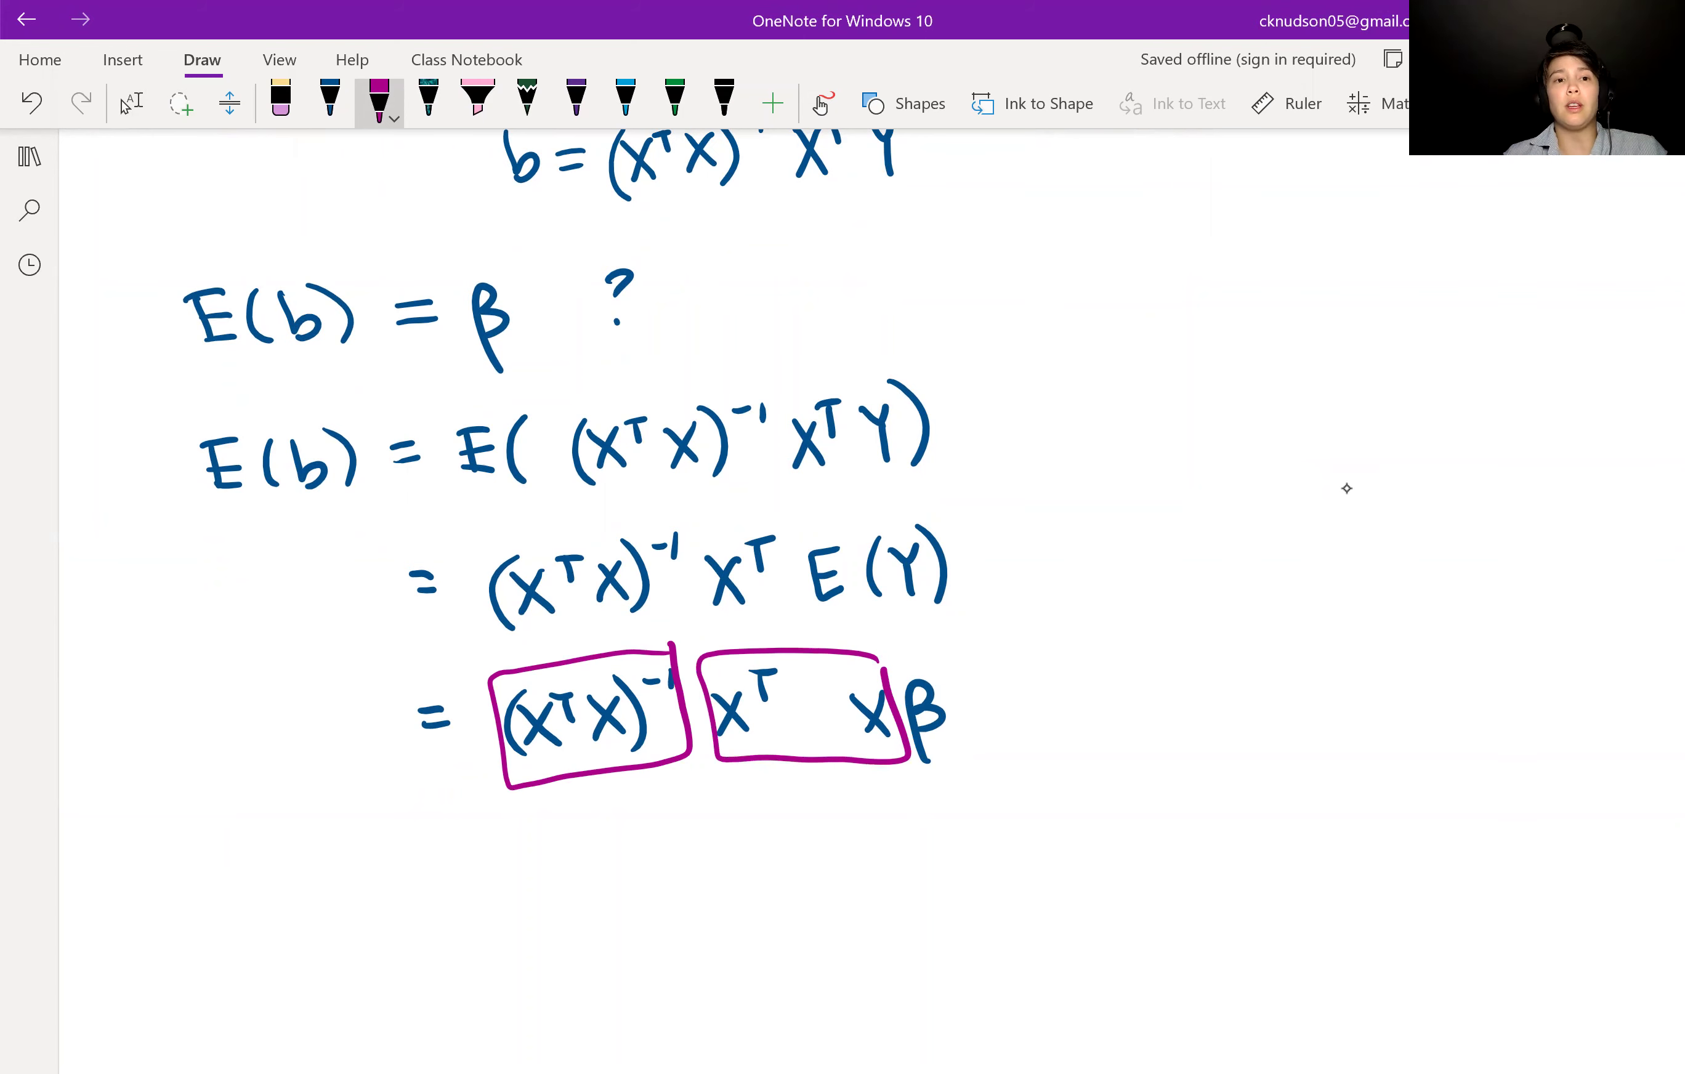
In dark blue, write = β after the boxed product
click(330, 100)
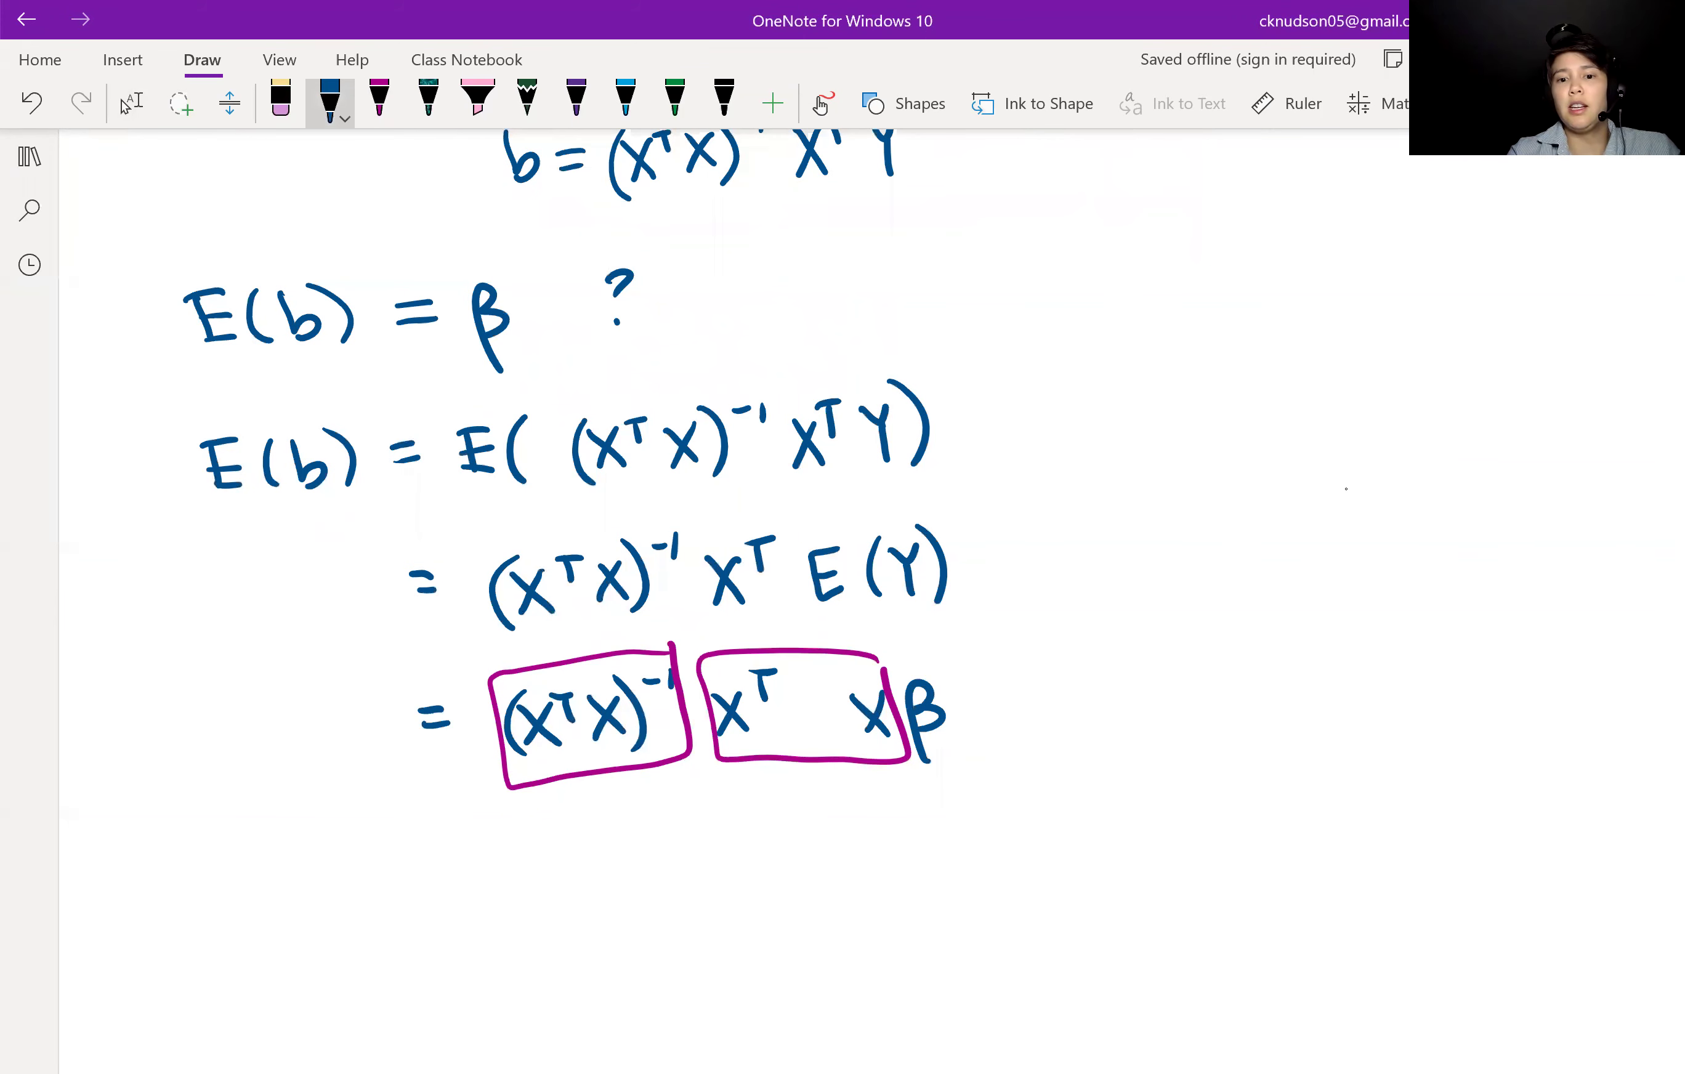
drag(993, 700, 1025, 697)
drag(997, 714, 1023, 710)
mouse_move(1093, 759)
mouse_down()
mouse_move(1084, 711)
mouse_move(1090, 726)
mouse_up()
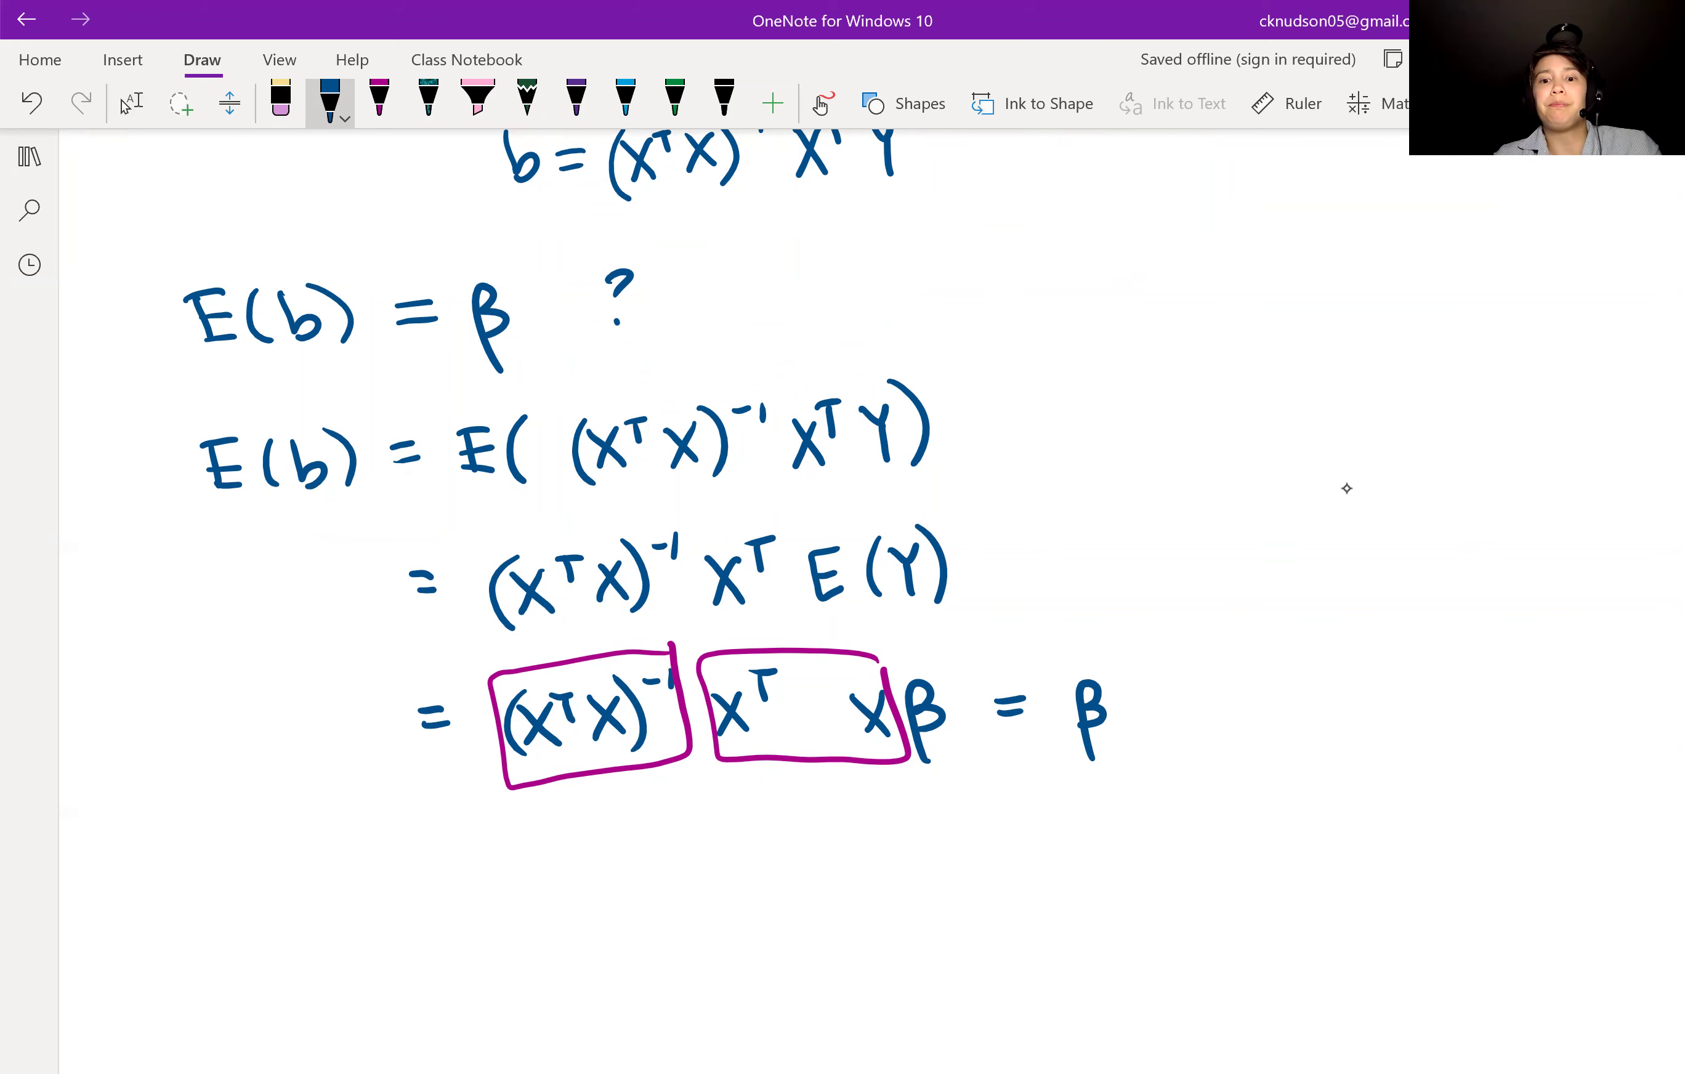
Begin the conclusion '∴ b is an unbiased' to the right of the result
mouse_move(1286, 691)
mouse_down()
mouse_move(1264, 735)
mouse_move(1439, 726)
mouse_move(1439, 693)
mouse_up()
mouse_move(1470, 702)
mouse_down()
mouse_move(1444, 723)
mouse_move(1561, 716)
mouse_up()
drag(1260, 785, 1288, 802)
mouse_move(1294, 783)
mouse_down()
mouse_move(1298, 802)
mouse_move(1325, 800)
mouse_up()
mouse_move(1358, 781)
mouse_down()
mouse_move(1362, 797)
mouse_move(1368, 774)
mouse_up()
drag(1386, 782, 1393, 799)
mouse_move(1419, 775)
mouse_down()
mouse_move(1400, 798)
mouse_move(1451, 794)
mouse_up()
mouse_move(1473, 779)
mouse_down()
mouse_move(1469, 793)
mouse_move(1536, 788)
mouse_up()
mouse_move(1557, 764)
mouse_down()
mouse_move(1541, 788)
mouse_move(1572, 789)
mouse_up()
Finish with 'estm. for β.' and a QED square
mouse_move(1554, 761)
mouse_down()
mouse_move(1586, 757)
mouse_move(1593, 785)
mouse_up()
drag(1600, 785, 1647, 782)
drag(1331, 824, 1324, 865)
mouse_move(1302, 854)
mouse_down()
mouse_move(1349, 859)
mouse_move(1373, 838)
mouse_up()
mouse_move(1419, 893)
mouse_down()
mouse_move(1433, 834)
mouse_move(1426, 872)
mouse_up()
mouse_move(1451, 864)
mouse_down()
mouse_move(1554, 865)
mouse_move(1544, 892)
mouse_up()
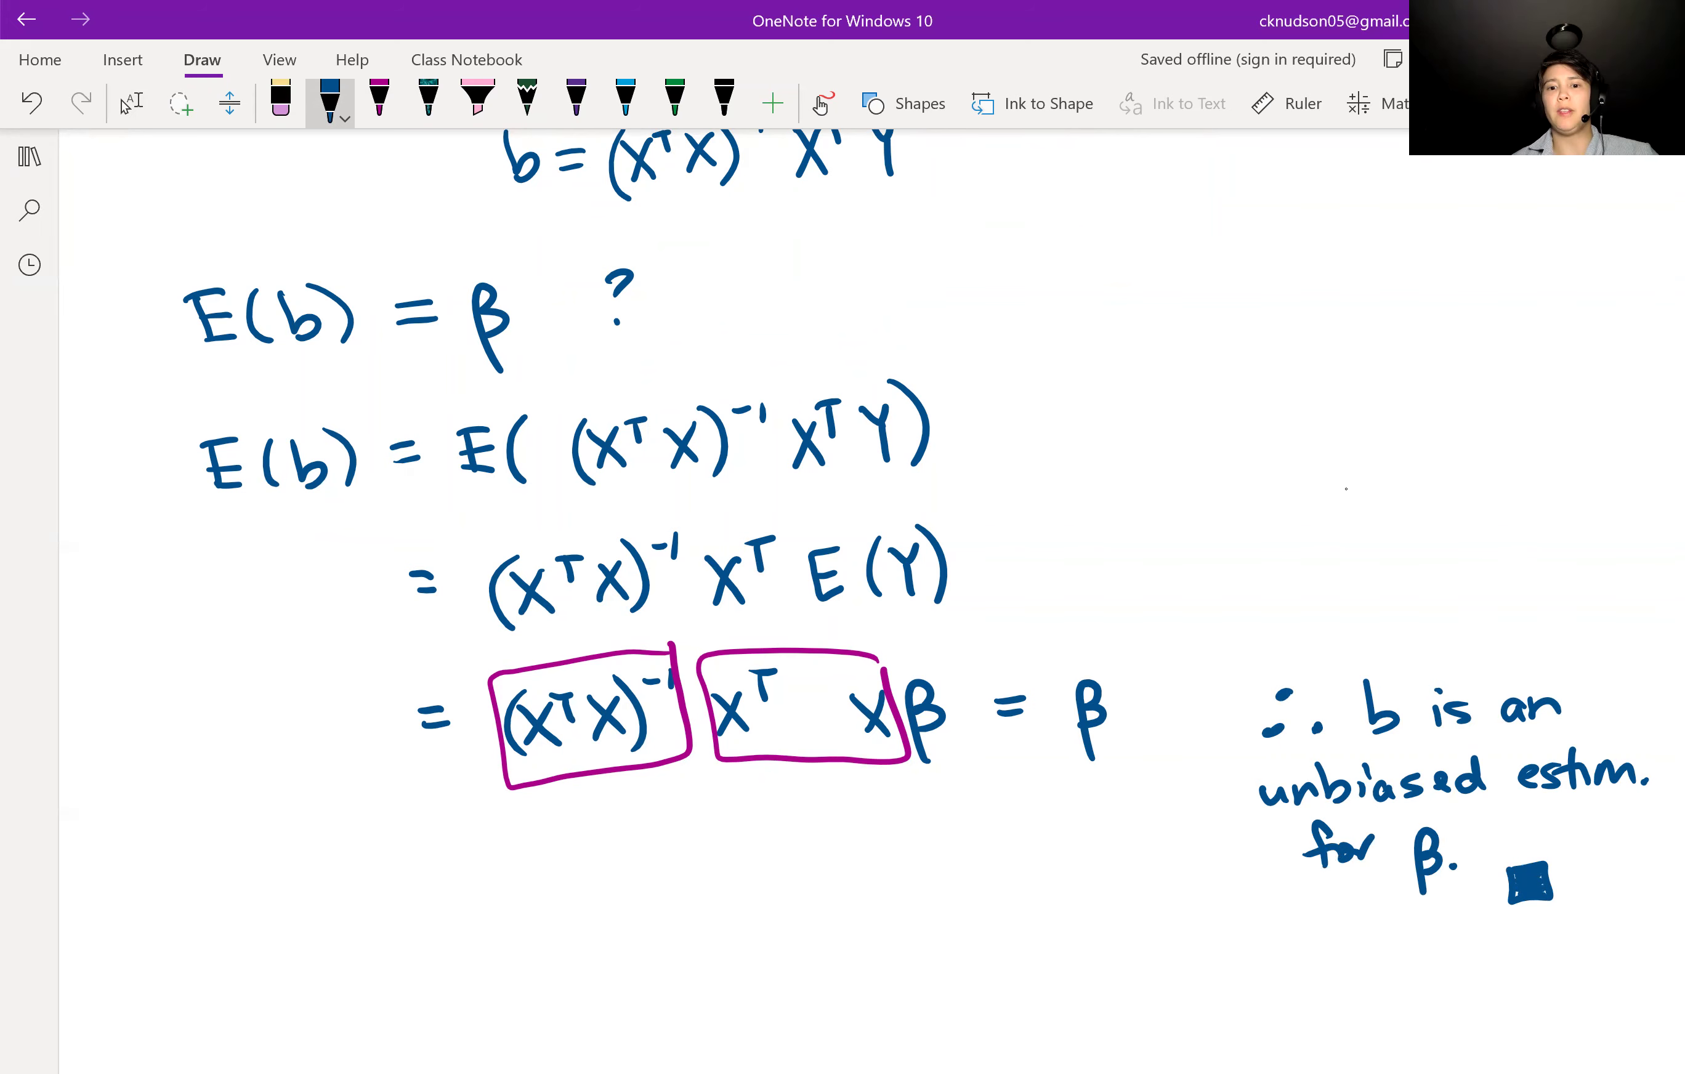
Scroll down and write Var(b) = Var( in blue
scroll(1346, 488, down, 3)
scroll(1346, 489, down, 2)
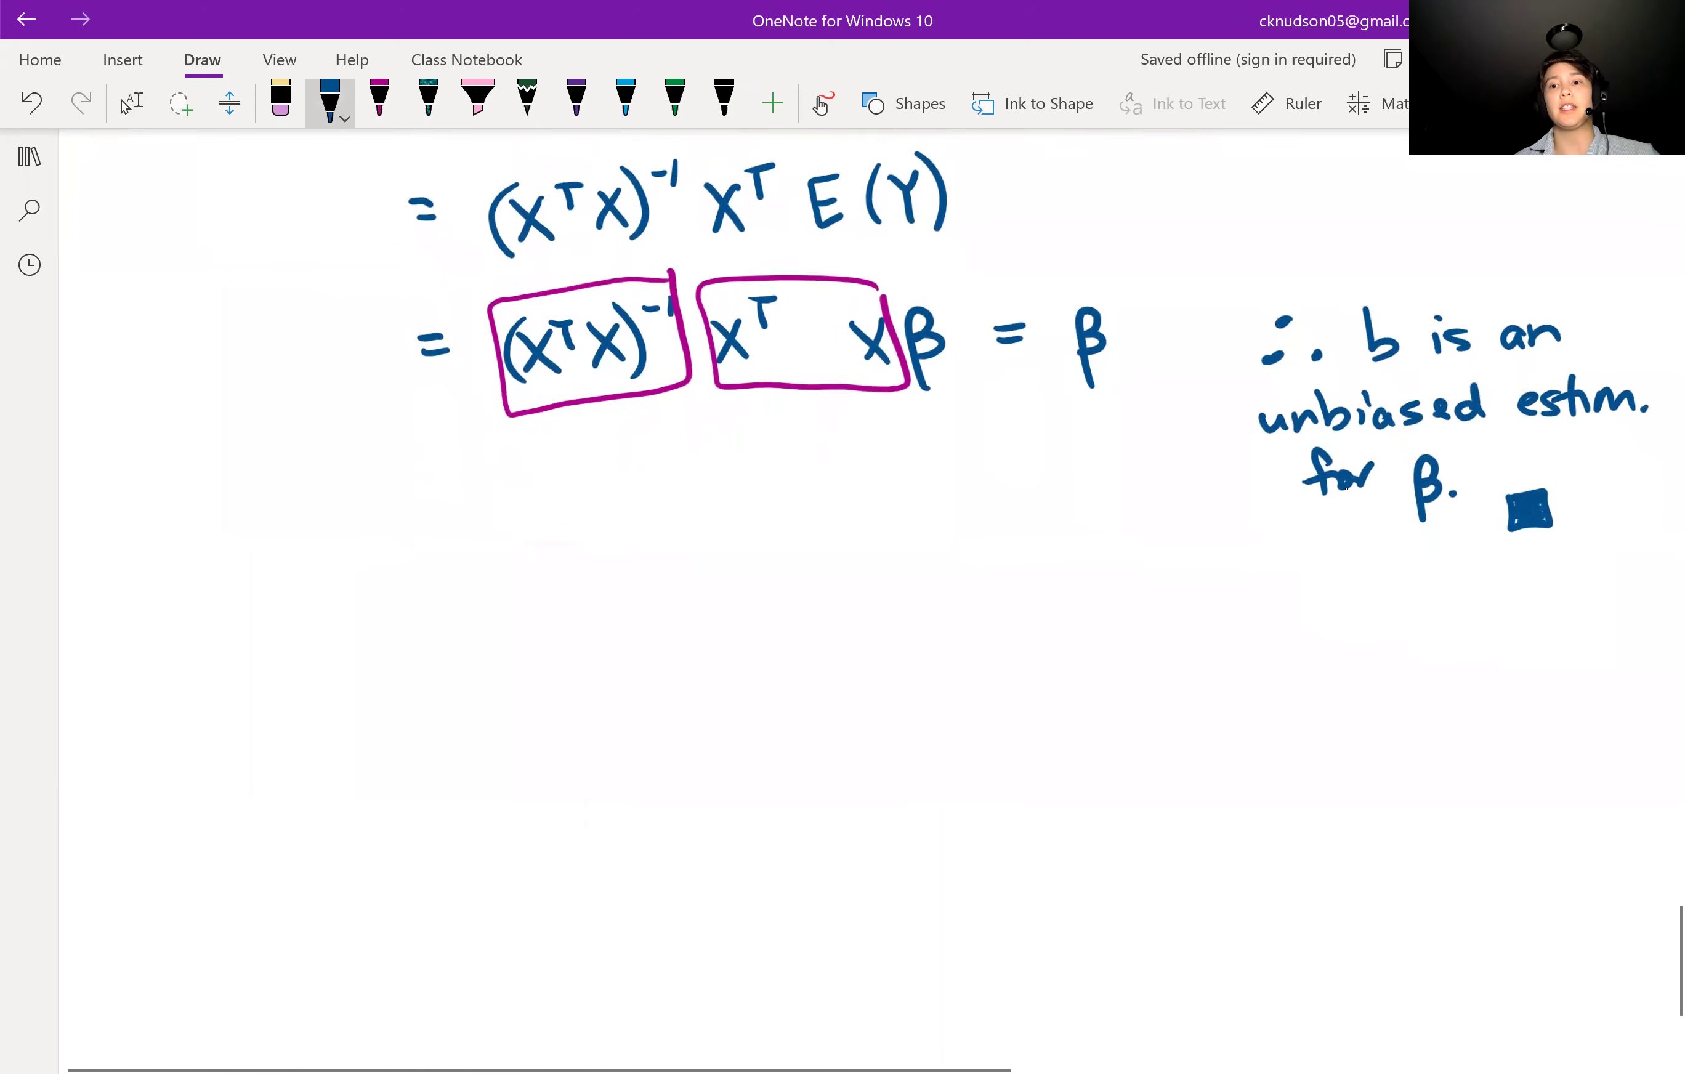
mouse_move(174, 578)
mouse_down()
mouse_move(192, 598)
mouse_move(220, 576)
mouse_up()
mouse_move(254, 599)
mouse_down()
mouse_move(236, 612)
mouse_move(274, 617)
mouse_up()
mouse_move(272, 617)
mouse_down()
mouse_move(286, 586)
mouse_move(327, 622)
mouse_move(451, 591)
mouse_up()
mouse_move(425, 613)
mouse_down()
mouse_move(539, 603)
mouse_move(541, 569)
mouse_up()
drag(567, 591, 573, 609)
mouse_move(579, 588)
mouse_down()
mouse_move(599, 579)
mouse_move(634, 617)
mouse_move(718, 610)
mouse_up()
Write (XᵀX)⁻¹XᵀY inside Var( to complete Var((XᵀX)⁻¹XᵀY)
drag(718, 575, 689, 611)
mouse_move(737, 565)
mouse_down()
mouse_move(734, 590)
mouse_move(748, 563)
mouse_move(797, 610)
mouse_up()
mouse_move(794, 572)
mouse_down()
mouse_move(768, 612)
mouse_move(805, 619)
mouse_up()
drag(688, 559, 680, 626)
drag(823, 562, 839, 557)
mouse_move(846, 556)
mouse_down()
mouse_move(903, 607)
mouse_move(877, 617)
mouse_up()
drag(917, 553, 919, 584)
mouse_move(902, 559)
mouse_down()
mouse_move(933, 550)
mouse_move(961, 579)
mouse_up()
mouse_move(972, 556)
mouse_down()
mouse_move(969, 608)
mouse_move(990, 608)
mouse_up()
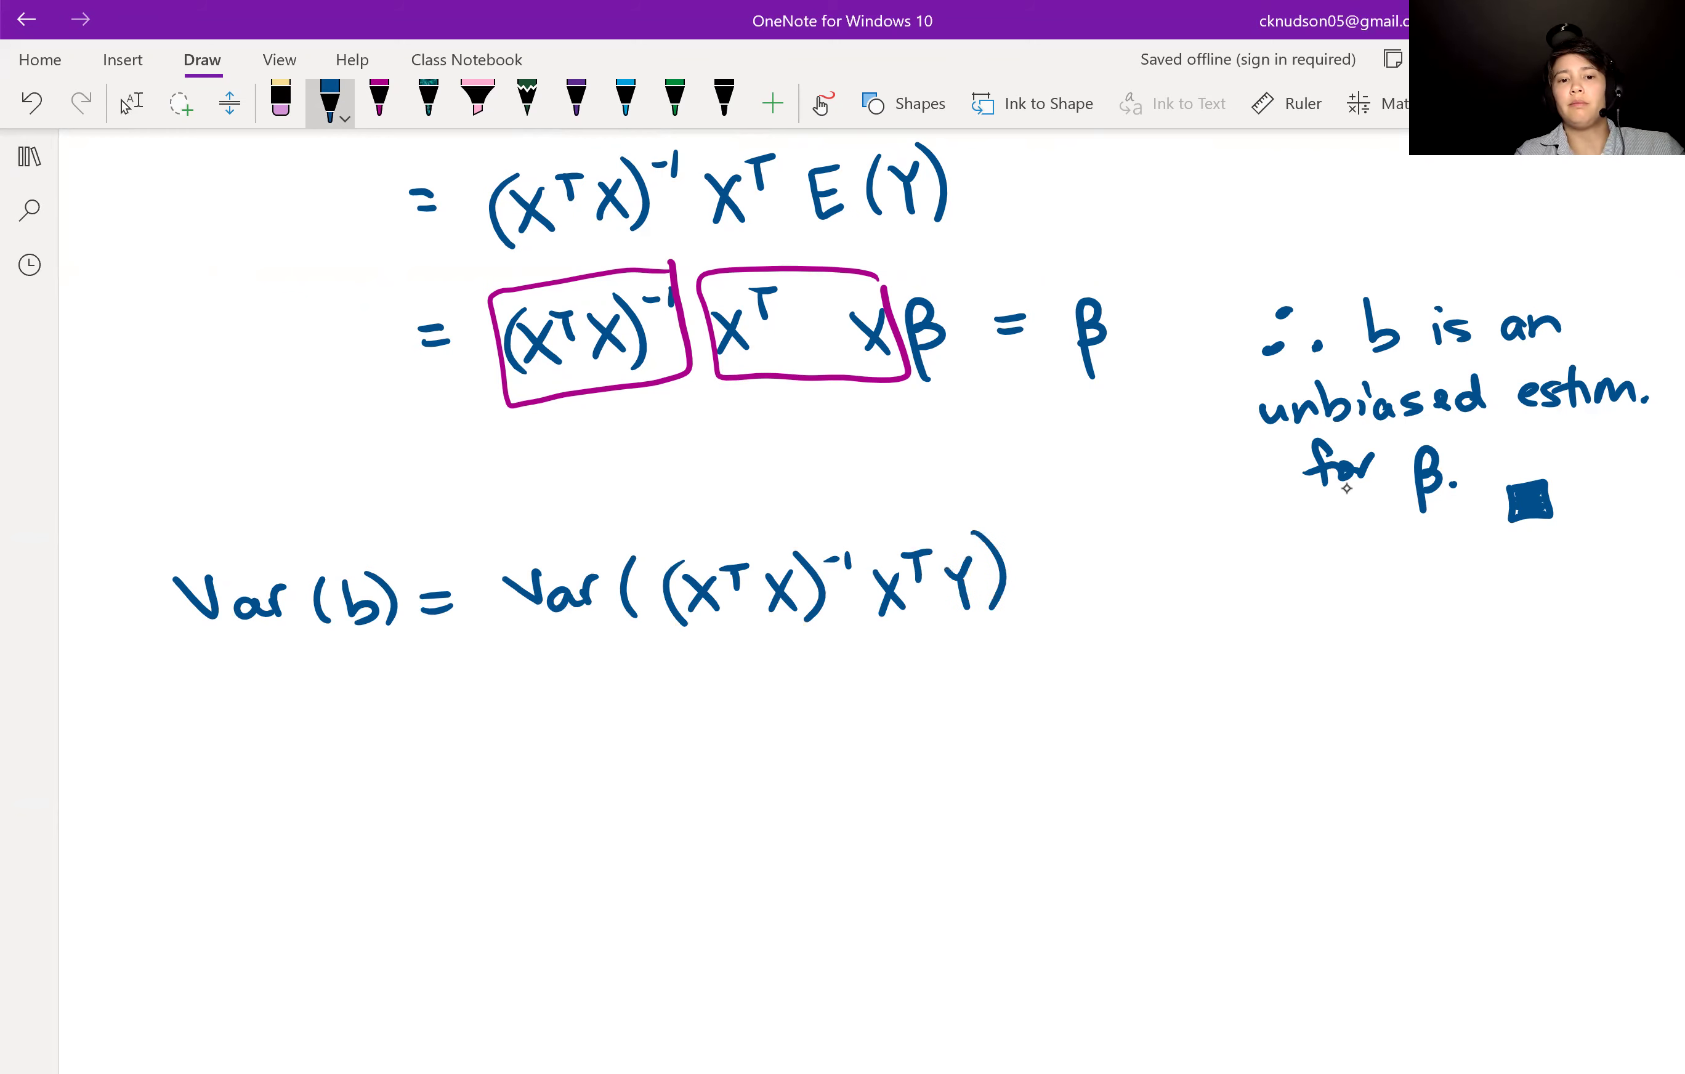
Start a new line with = (XᵀX)⁻¹Xᵀ followed by a multiplication dot
drag(427, 731, 459, 726)
drag(430, 751, 458, 746)
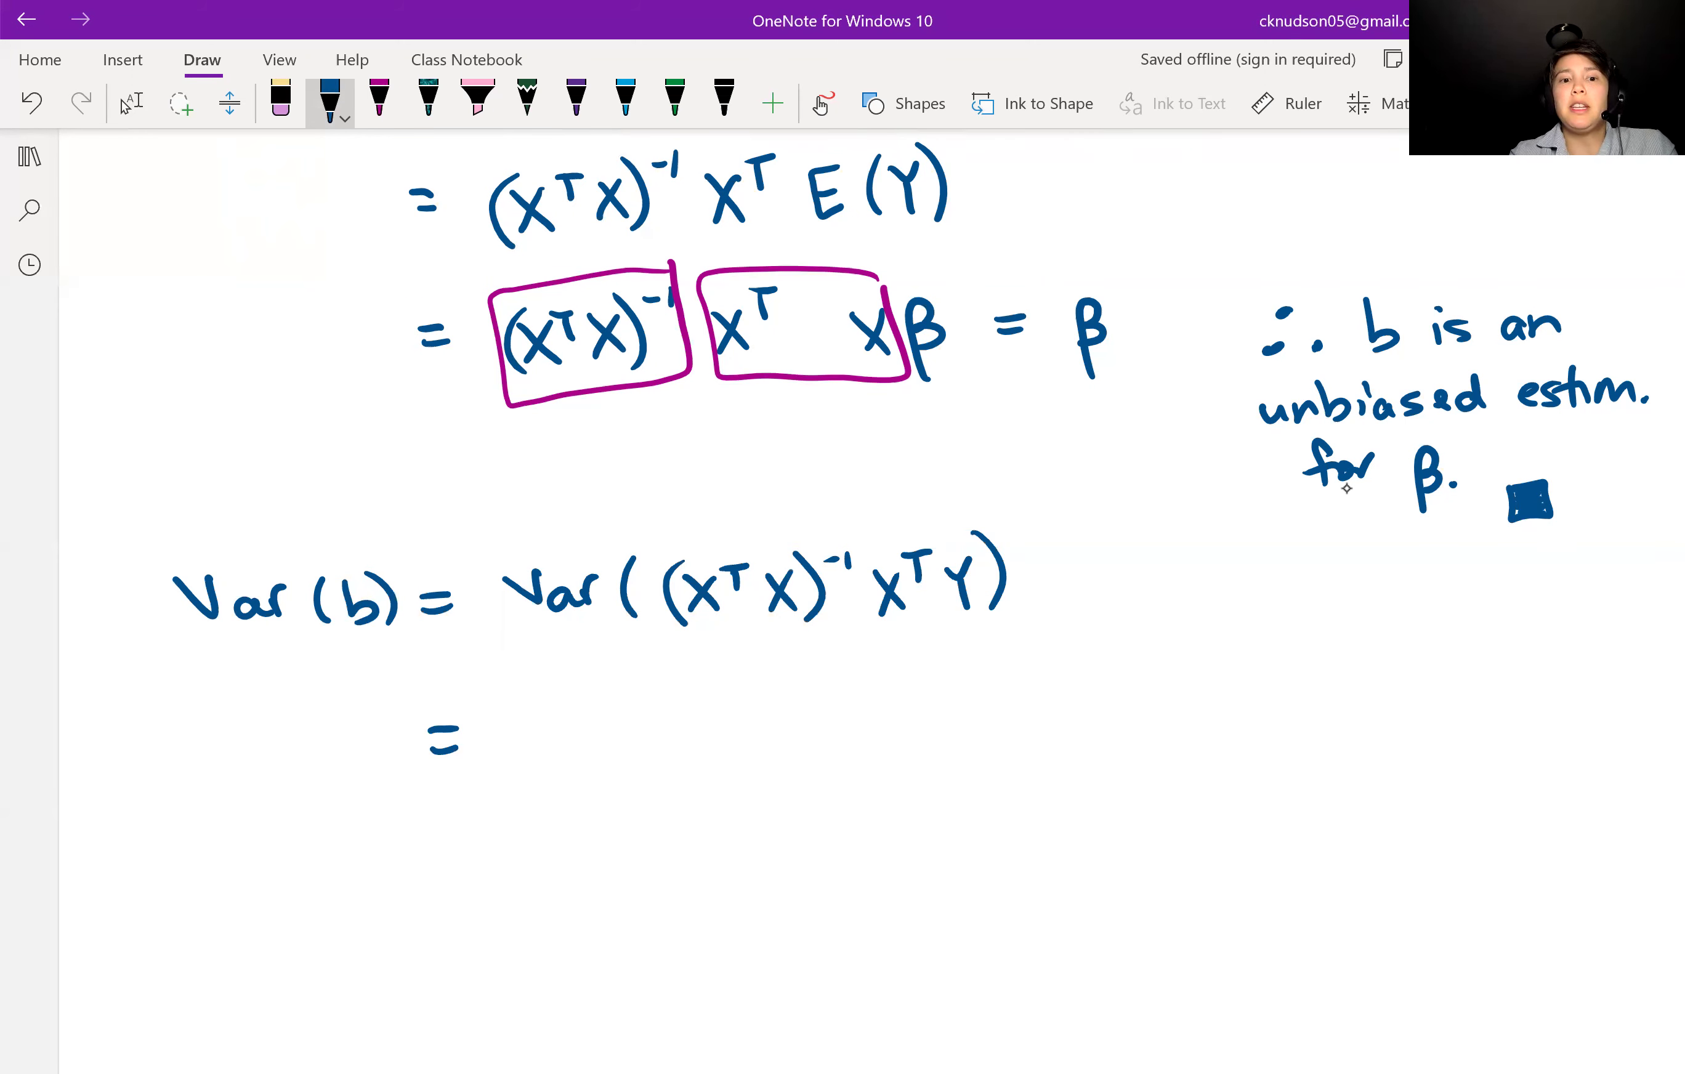
drag(531, 731, 574, 774)
mouse_move(563, 730)
mouse_down()
mouse_move(546, 771)
mouse_move(592, 717)
mouse_up()
mouse_move(607, 731)
mouse_down()
mouse_move(643, 766)
mouse_move(610, 771)
mouse_up()
mouse_move(631, 704)
mouse_down()
mouse_move(664, 737)
mouse_move(649, 781)
mouse_up()
mouse_move(530, 718)
mouse_down()
mouse_move(511, 742)
mouse_move(538, 791)
mouse_up()
drag(669, 721, 687, 716)
drag(698, 706, 768, 773)
mouse_move(762, 728)
mouse_down()
mouse_move(737, 774)
mouse_move(776, 740)
mouse_up()
mouse_move(758, 722)
mouse_down()
mouse_move(787, 713)
mouse_move(824, 743)
mouse_move(893, 722)
mouse_move(929, 758)
mouse_move(951, 722)
mouse_move(974, 758)
mouse_up()
Write Var(Y) followed by a second (XᵀX)⁻¹ factor
mouse_move(995, 713)
mouse_down()
mouse_move(1015, 758)
mouse_move(1047, 758)
mouse_up()
mouse_move(1112, 702)
mouse_down()
mouse_move(1155, 743)
mouse_move(1120, 756)
mouse_move(1156, 718)
mouse_up()
mouse_move(1150, 701)
mouse_down()
mouse_move(1172, 694)
mouse_move(1230, 744)
mouse_up()
mouse_move(1222, 699)
mouse_down()
mouse_move(1198, 746)
mouse_move(1234, 751)
mouse_up()
drag(1254, 707, 1266, 704)
drag(1112, 694, 1115, 764)
mouse_move(1273, 679)
mouse_down()
mouse_move(1267, 706)
mouse_move(1332, 736)
mouse_move(1307, 747)
mouse_up()
Add Xᵀ and bracket it with a transpose, giving [(XᵀX)⁻¹Xᵀ]ᵀ
drag(1352, 683, 1355, 713)
drag(1344, 690, 1368, 681)
mouse_move(1104, 669)
mouse_down()
mouse_move(1069, 674)
mouse_move(1103, 784)
mouse_up()
mouse_move(1349, 658)
mouse_down()
mouse_move(1393, 716)
mouse_move(1370, 764)
mouse_up()
drag(1427, 658, 1426, 688)
drag(1406, 661, 1434, 656)
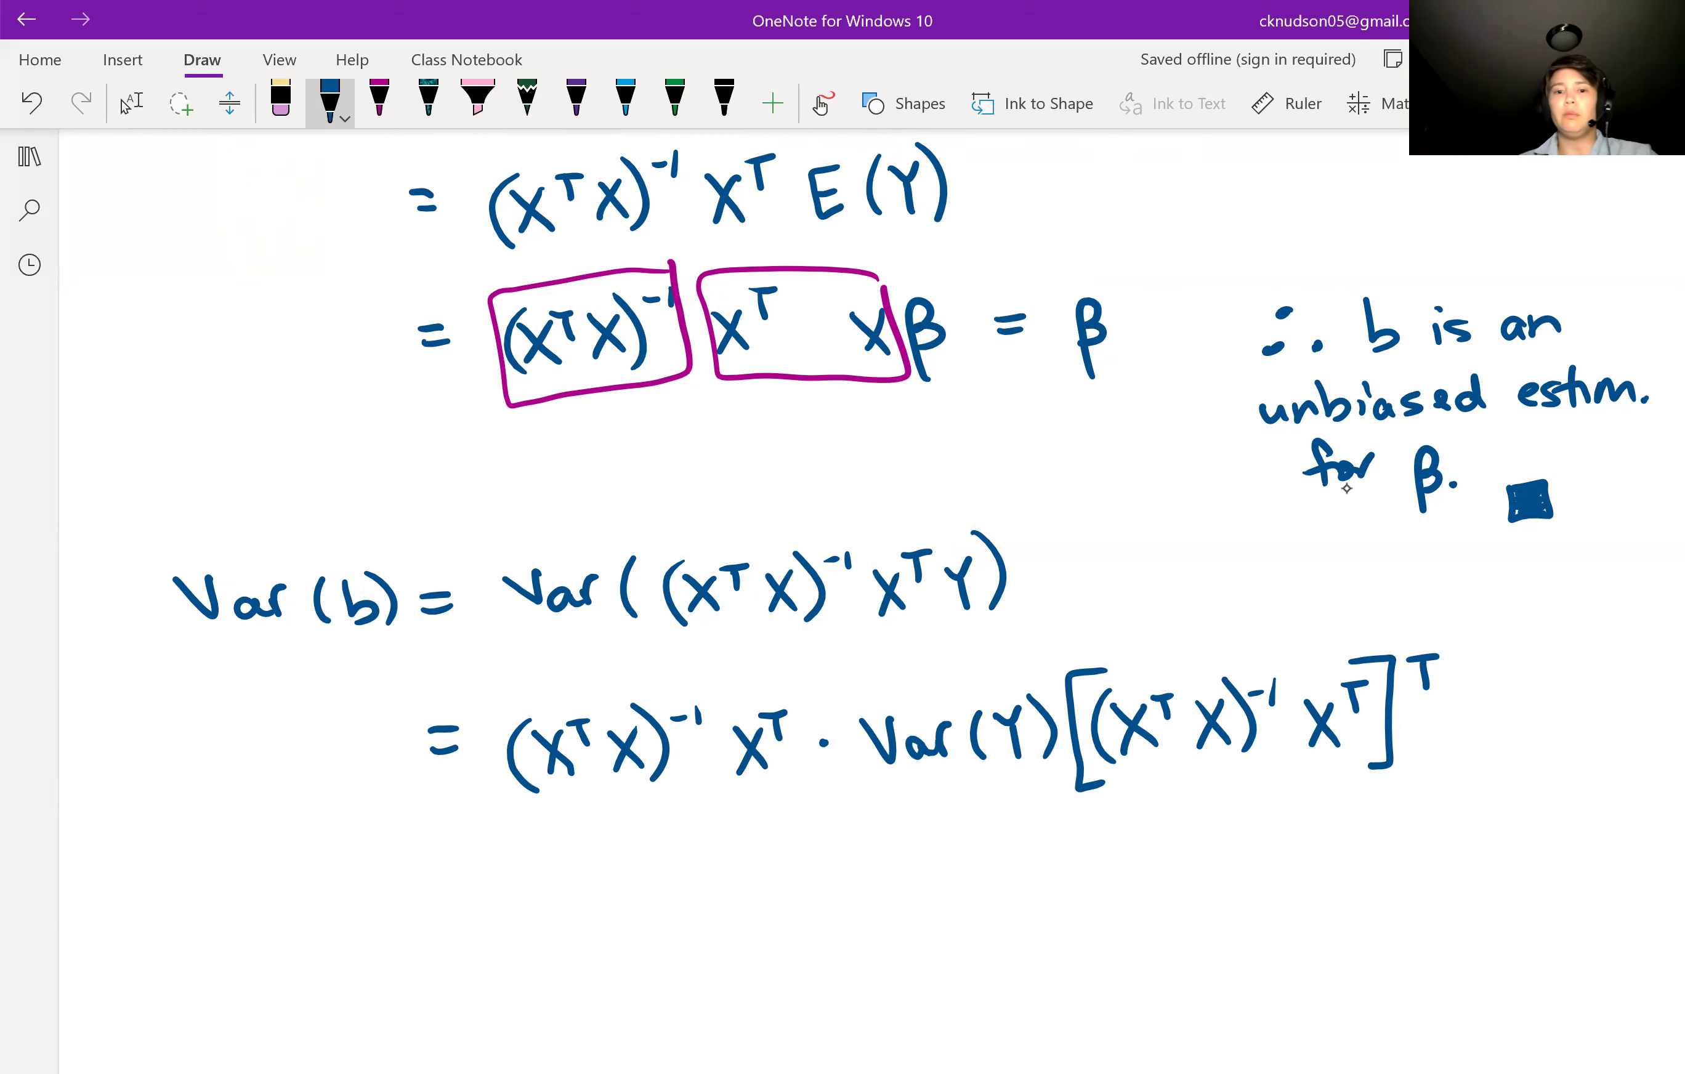
scroll(1346, 488, down, 2)
key(Escape)
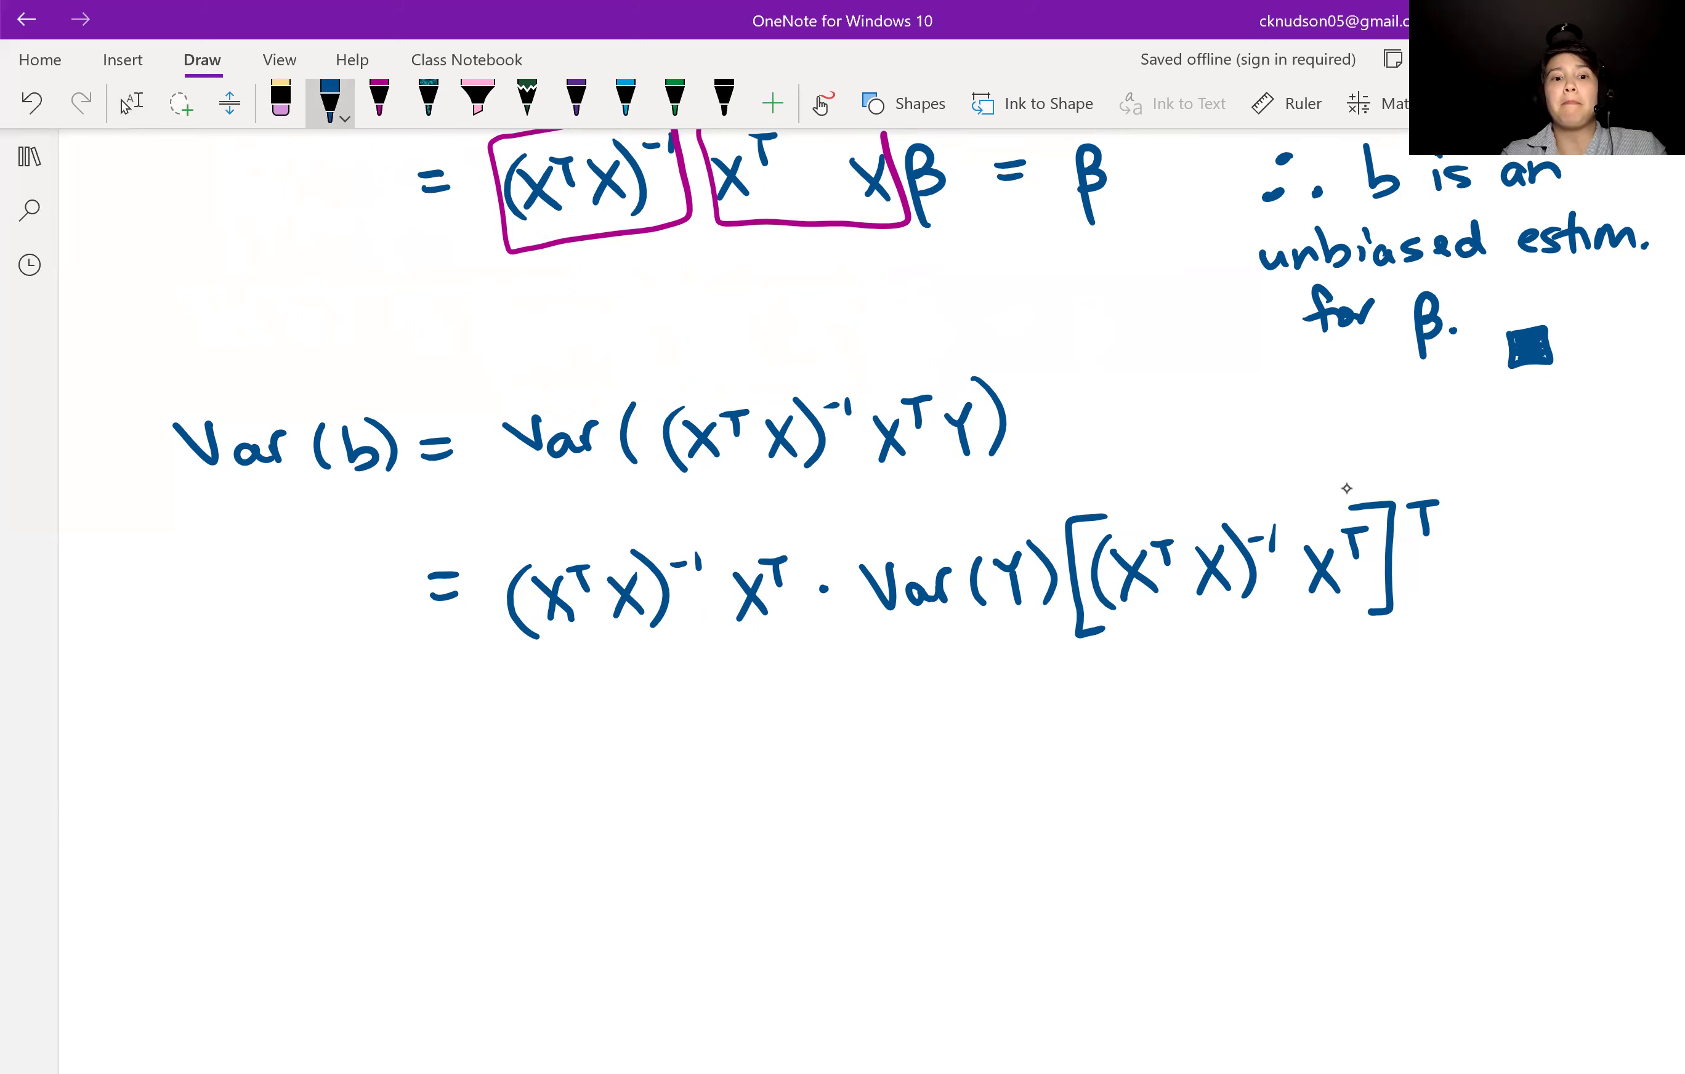
Handwrite the side note ε ~ N(0, σ²Iₙ) below the variance work
mouse_move(984, 844)
mouse_down()
mouse_move(962, 872)
mouse_move(988, 890)
mouse_move(1085, 838)
mouse_move(1177, 834)
mouse_move(1219, 880)
mouse_move(1252, 837)
mouse_move(1319, 879)
mouse_move(1383, 833)
mouse_up()
click(1136, 842)
drag(1392, 819, 1461, 866)
mouse_move(1433, 825)
mouse_down()
mouse_move(1486, 818)
mouse_move(1482, 861)
mouse_up()
mouse_move(1501, 852)
mouse_down()
mouse_move(1498, 873)
mouse_move(1522, 872)
mouse_up()
drag(1522, 804, 1529, 872)
Add Var(Y) = σ²Iₙ beneath it, then clear both side notes
drag(972, 941, 989, 956)
drag(998, 932, 998, 984)
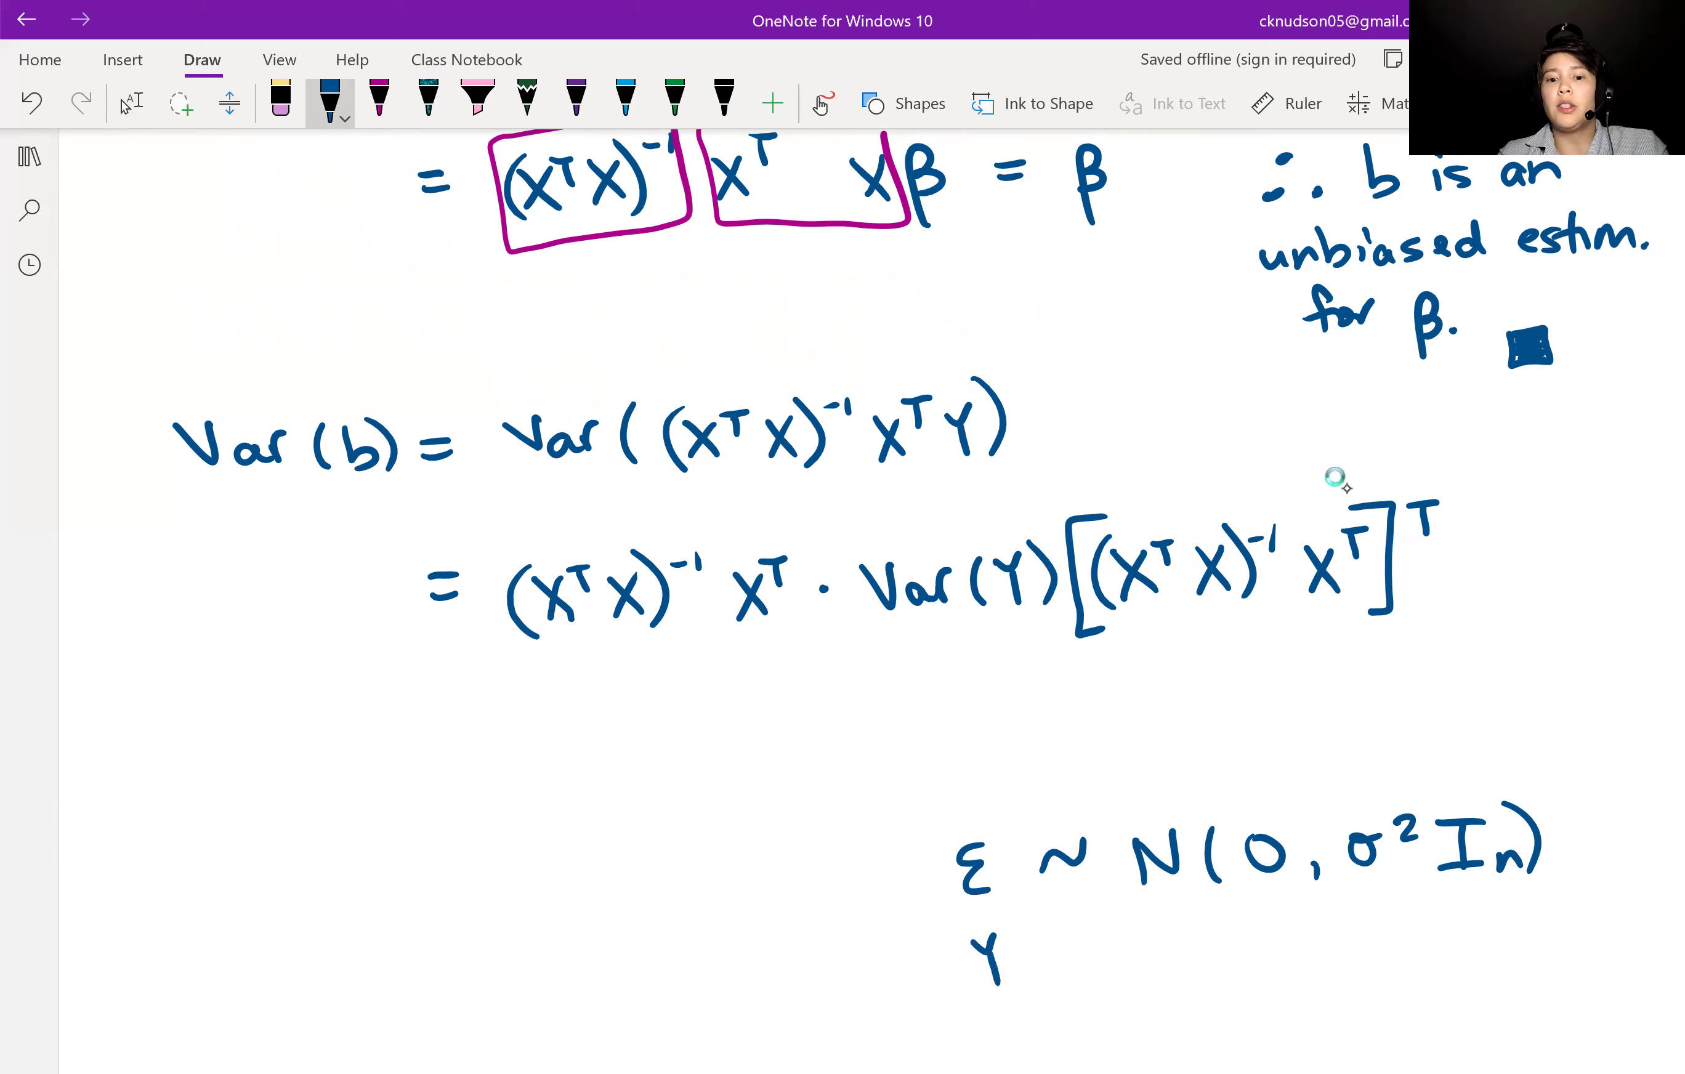
drag(837, 950, 870, 941)
mouse_move(903, 961)
mouse_down()
mouse_move(890, 971)
mouse_move(910, 980)
mouse_up()
drag(914, 952, 974, 992)
mouse_move(1009, 926)
mouse_down()
mouse_move(1046, 982)
mouse_move(1121, 954)
mouse_up()
mouse_move(1093, 968)
mouse_down()
mouse_move(1206, 950)
mouse_move(1282, 976)
mouse_up()
mouse_move(1260, 942)
mouse_down()
mouse_move(1290, 974)
mouse_move(1313, 933)
mouse_move(1320, 971)
mouse_up()
drag(1332, 962, 1369, 980)
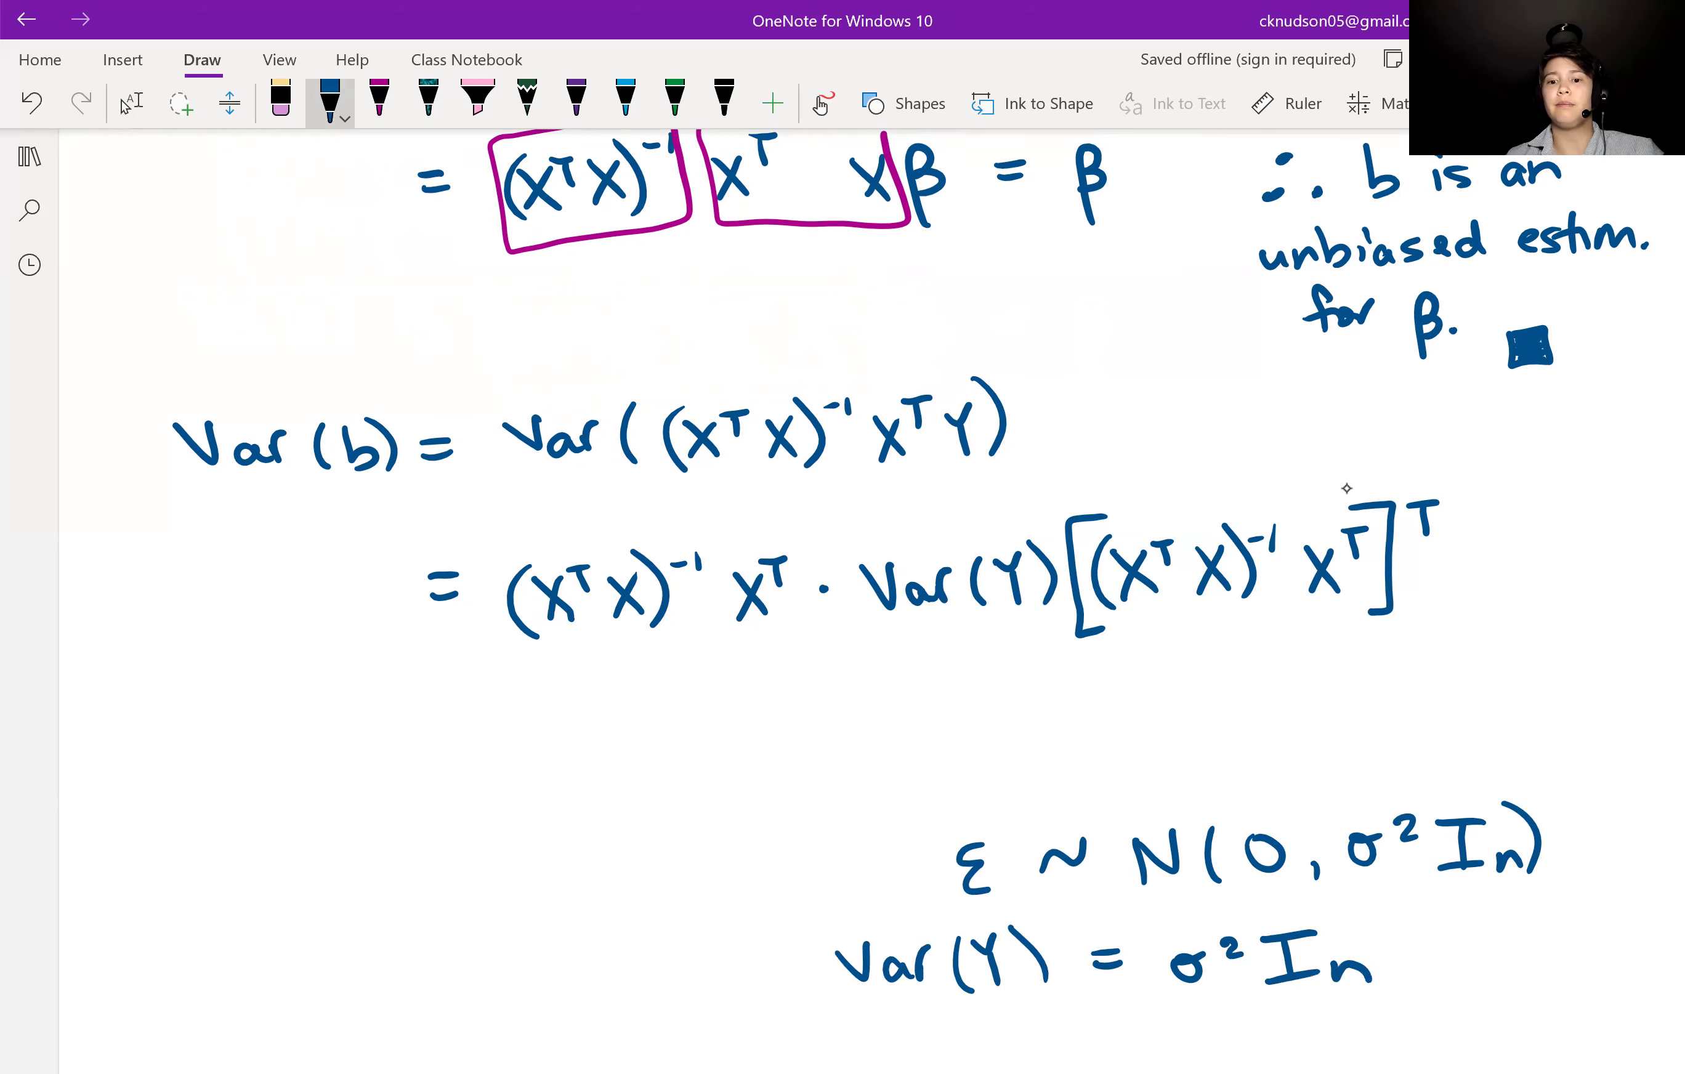
scroll(1347, 488, down, 3)
key(Escape)
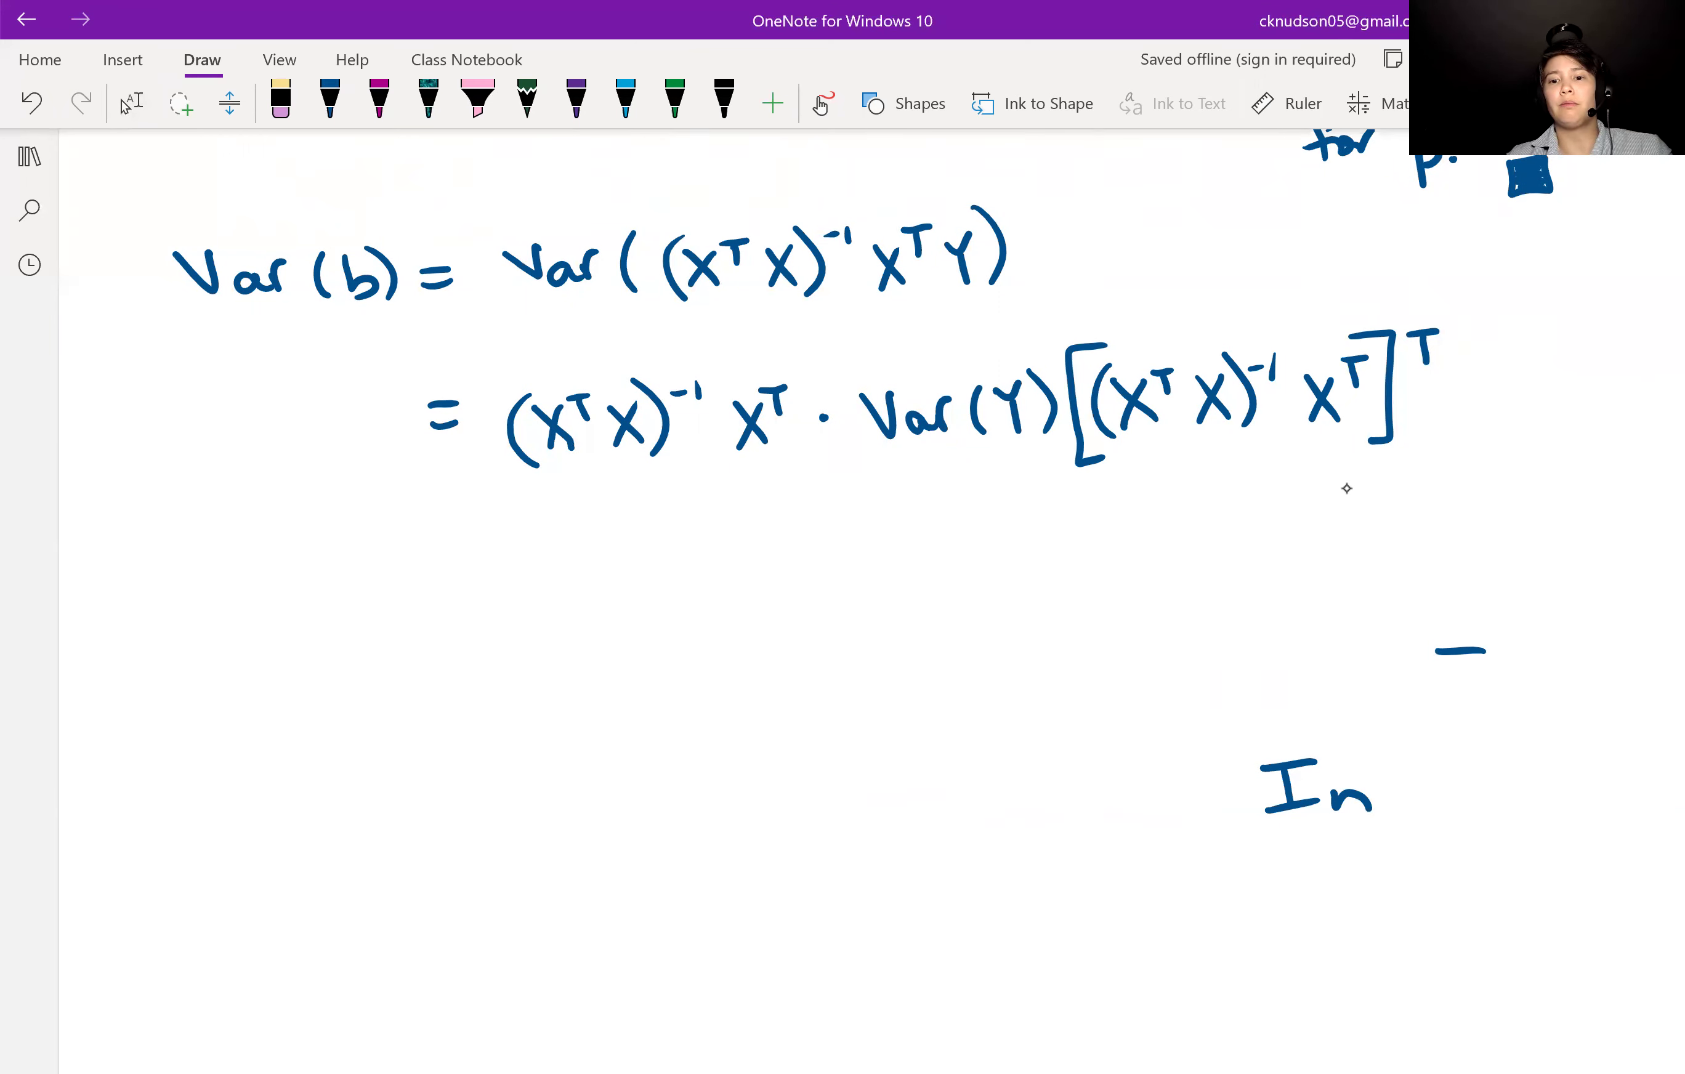
In dark blue ink, start a third line: = (XᵀX)⁻¹Xᵀ σ²Iₙ
click(330, 99)
mouse_move(439, 589)
mouse_down()
mouse_move(472, 585)
mouse_move(473, 607)
mouse_up()
mouse_move(553, 581)
mouse_down()
mouse_move(596, 624)
mouse_move(561, 628)
mouse_up()
mouse_move(585, 570)
mouse_down()
mouse_move(610, 566)
mouse_move(606, 594)
mouse_move(672, 622)
mouse_up()
click(642, 585)
mouse_move(670, 577)
mouse_down()
mouse_move(641, 627)
mouse_move(681, 637)
mouse_up()
mouse_move(563, 562)
mouse_down()
mouse_move(541, 623)
mouse_move(574, 649)
mouse_up()
drag(706, 559, 729, 566)
mouse_move(766, 575)
mouse_down()
mouse_move(796, 610)
mouse_move(775, 622)
mouse_up()
mouse_move(812, 556)
mouse_down()
mouse_move(814, 586)
mouse_move(825, 553)
mouse_up()
drag(923, 587, 945, 576)
mouse_move(957, 564)
mouse_down()
mouse_move(1006, 565)
mouse_move(1012, 612)
mouse_move(1035, 555)
mouse_up()
mouse_move(989, 613)
mouse_down()
mouse_move(1033, 559)
mouse_move(1031, 608)
mouse_move(1071, 617)
mouse_up()
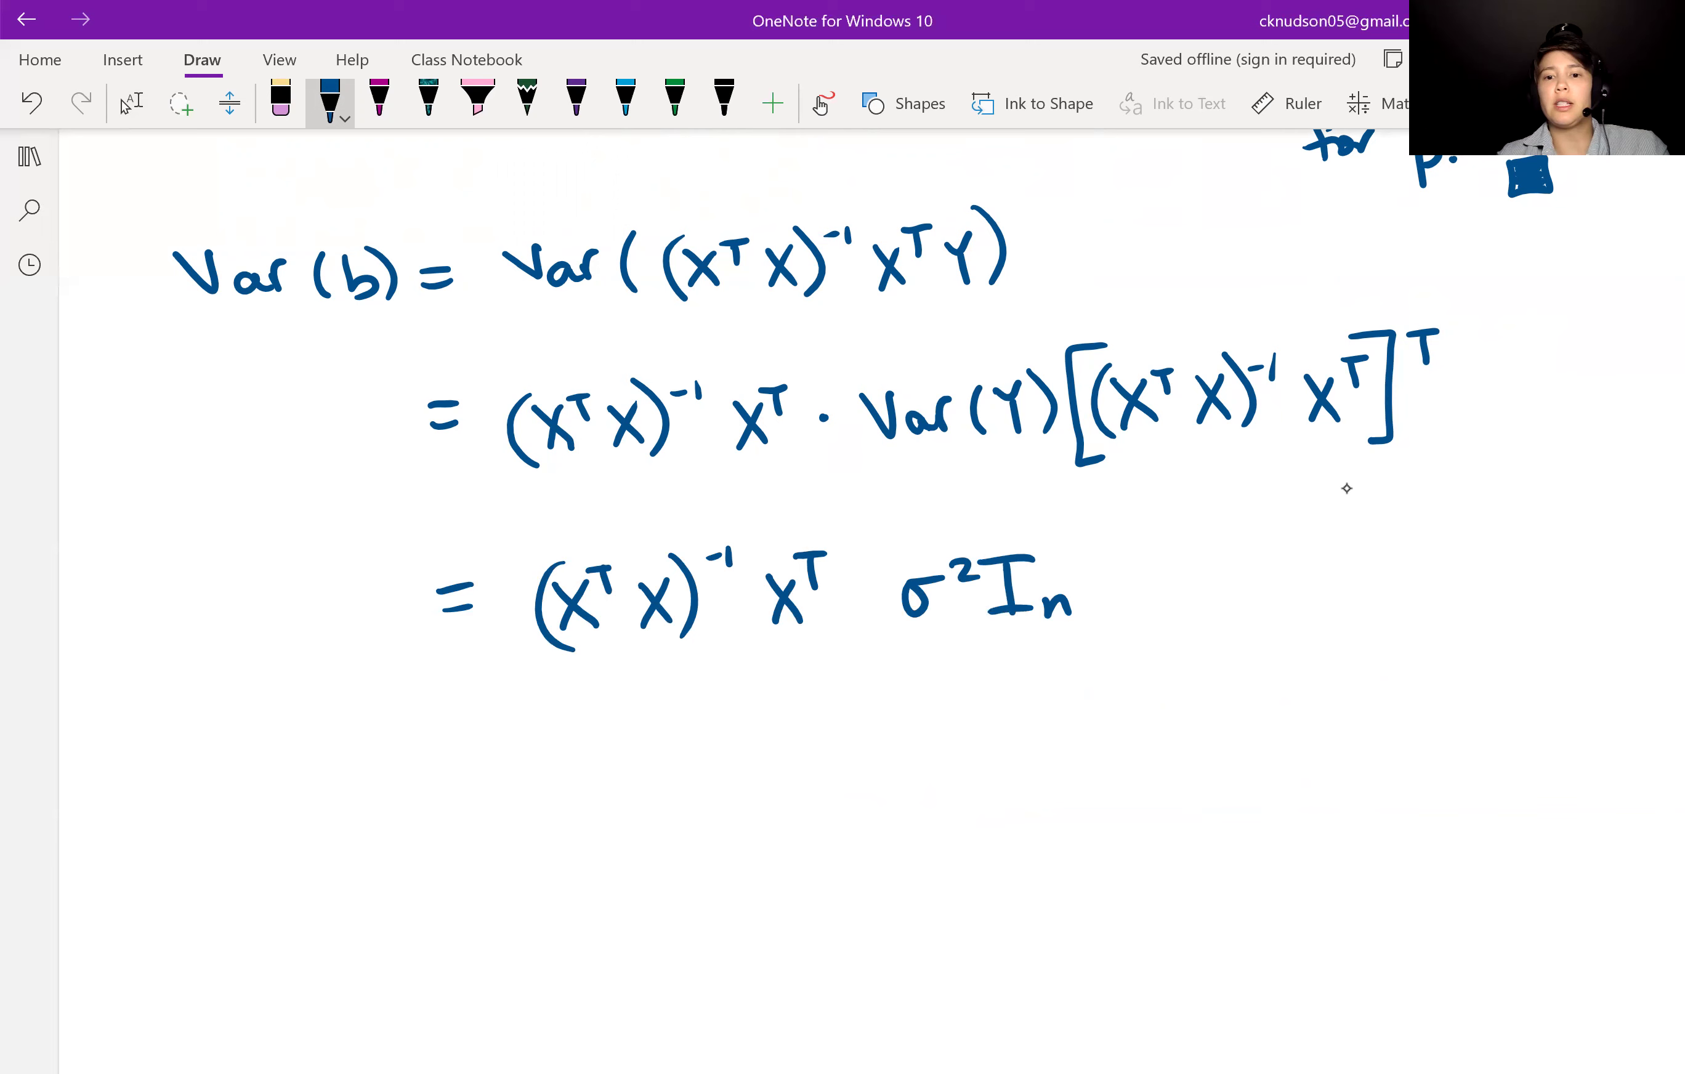
Remove a stray bracket, then finish the line with X(XᵀX)⁻¹ᵀ
drag(1130, 522, 1136, 630)
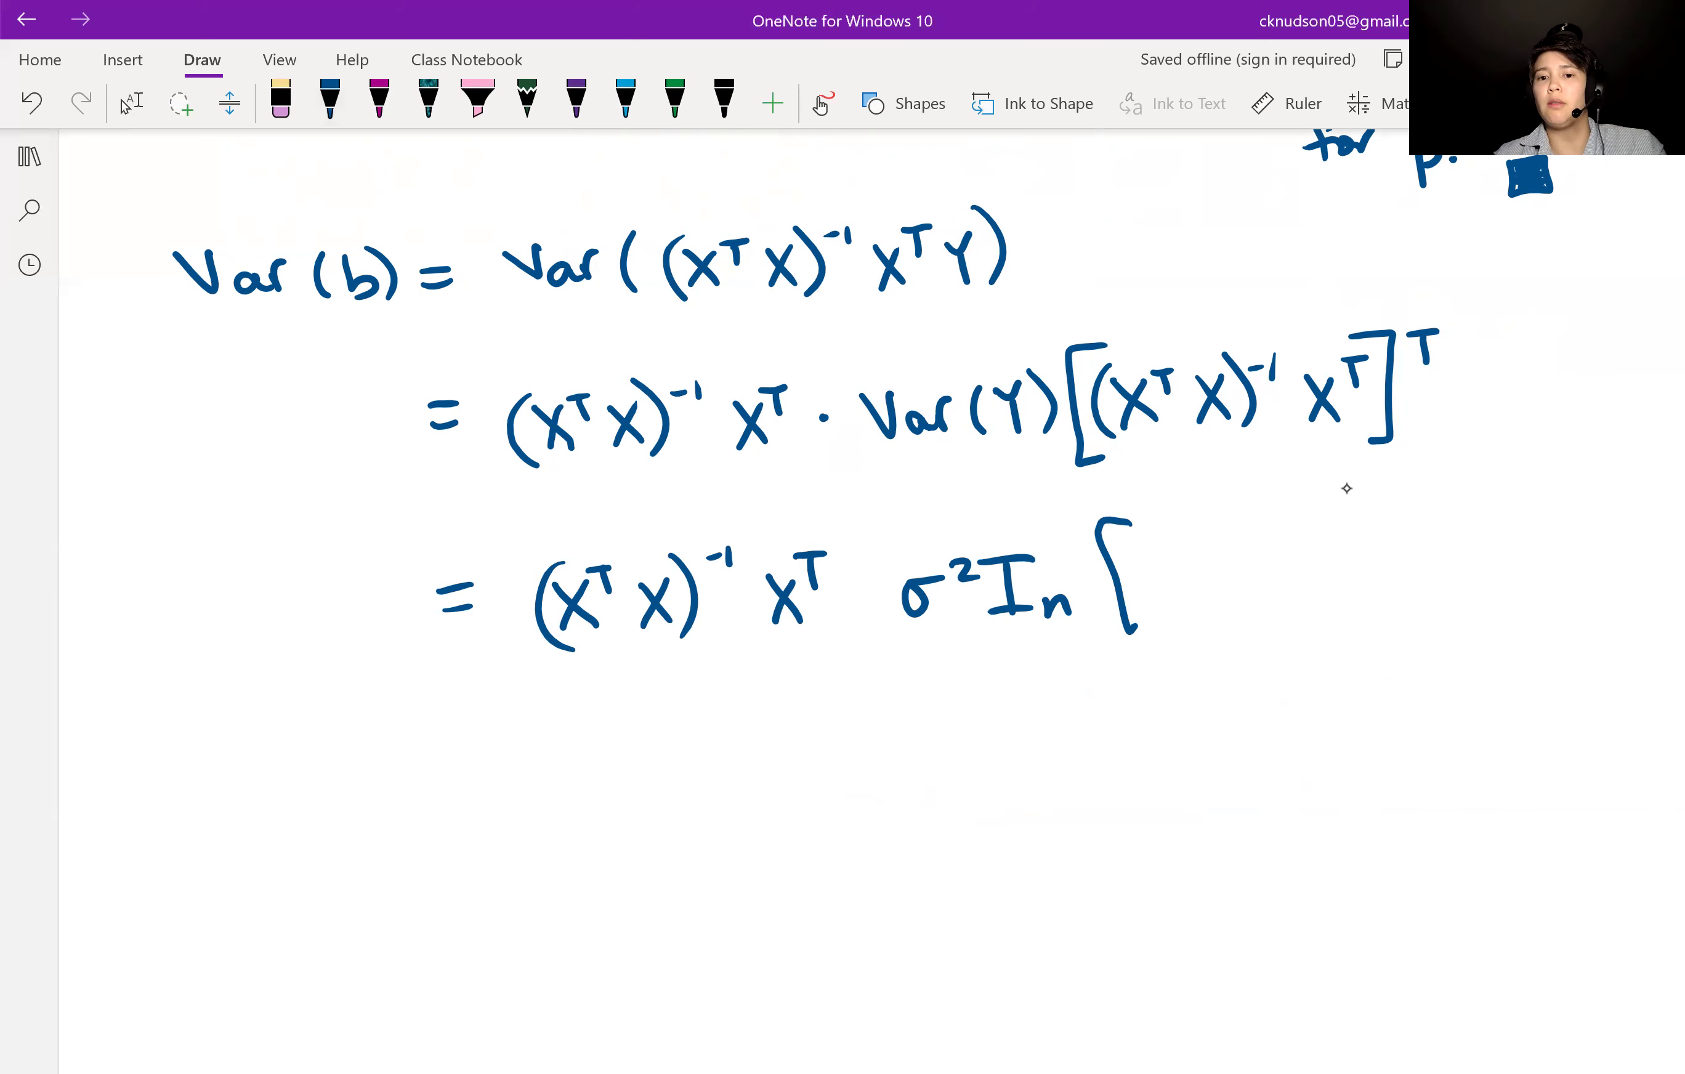
click(1115, 576)
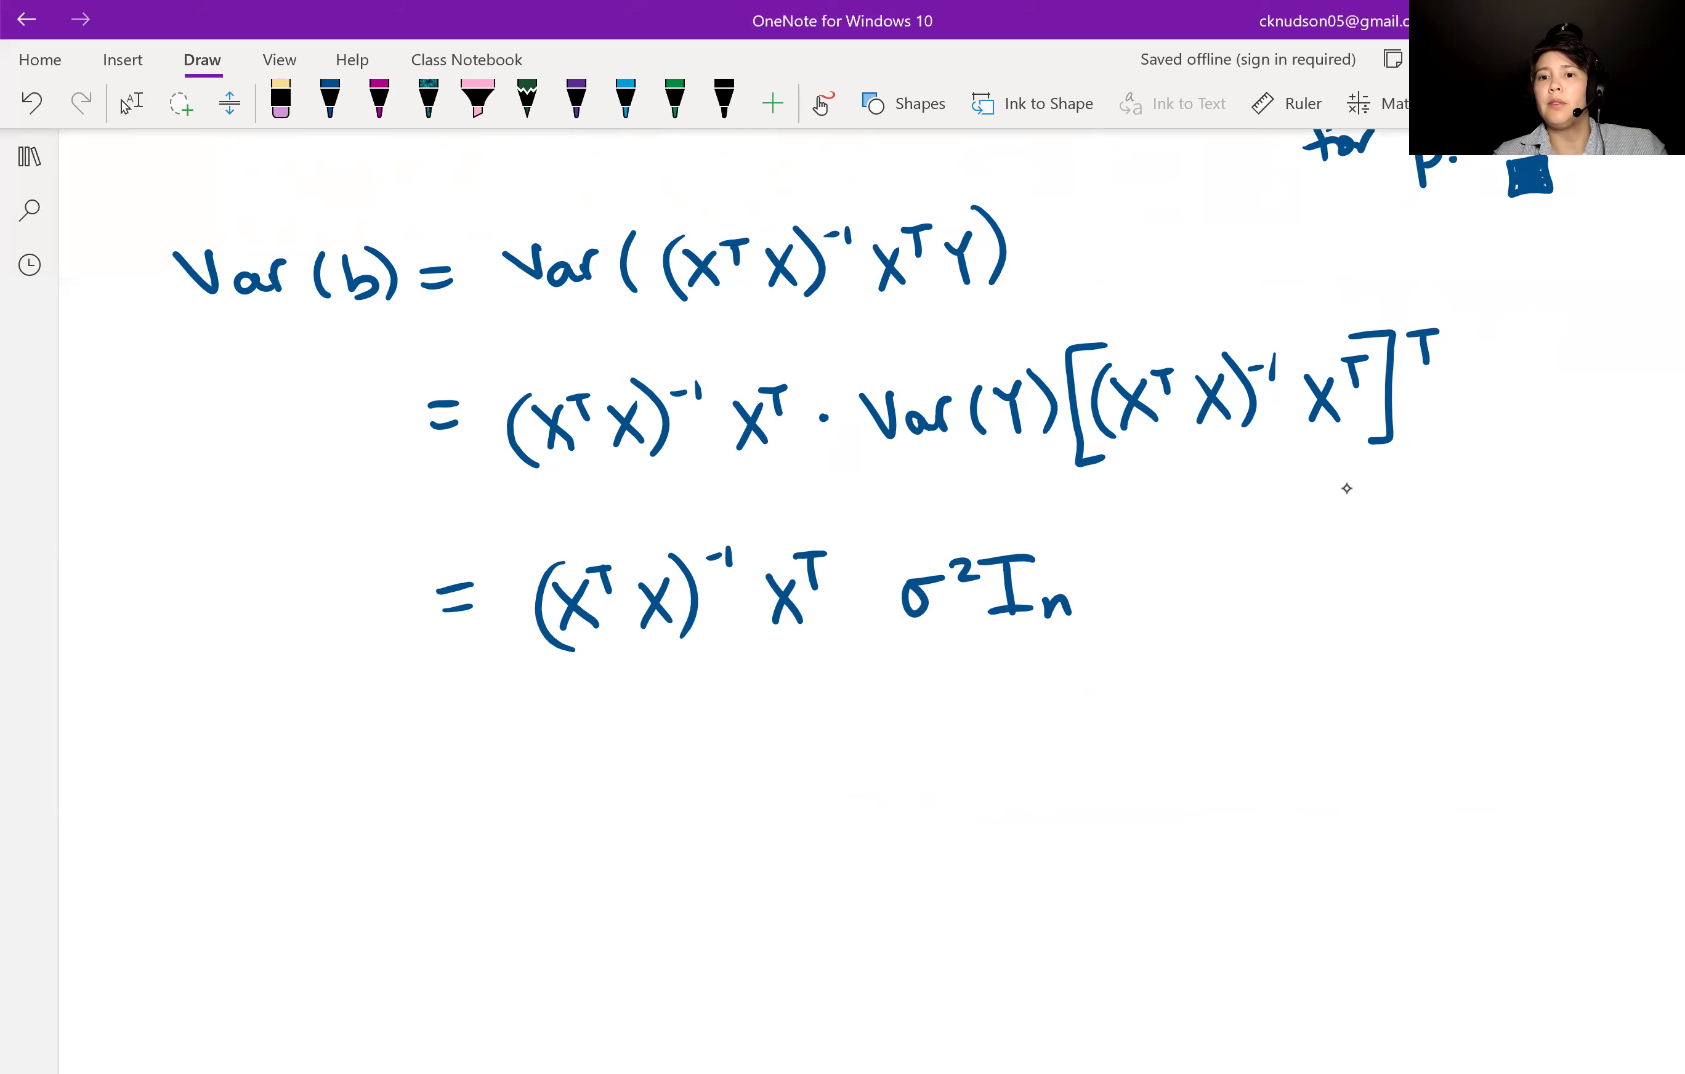
scroll(1347, 488, up, 1)
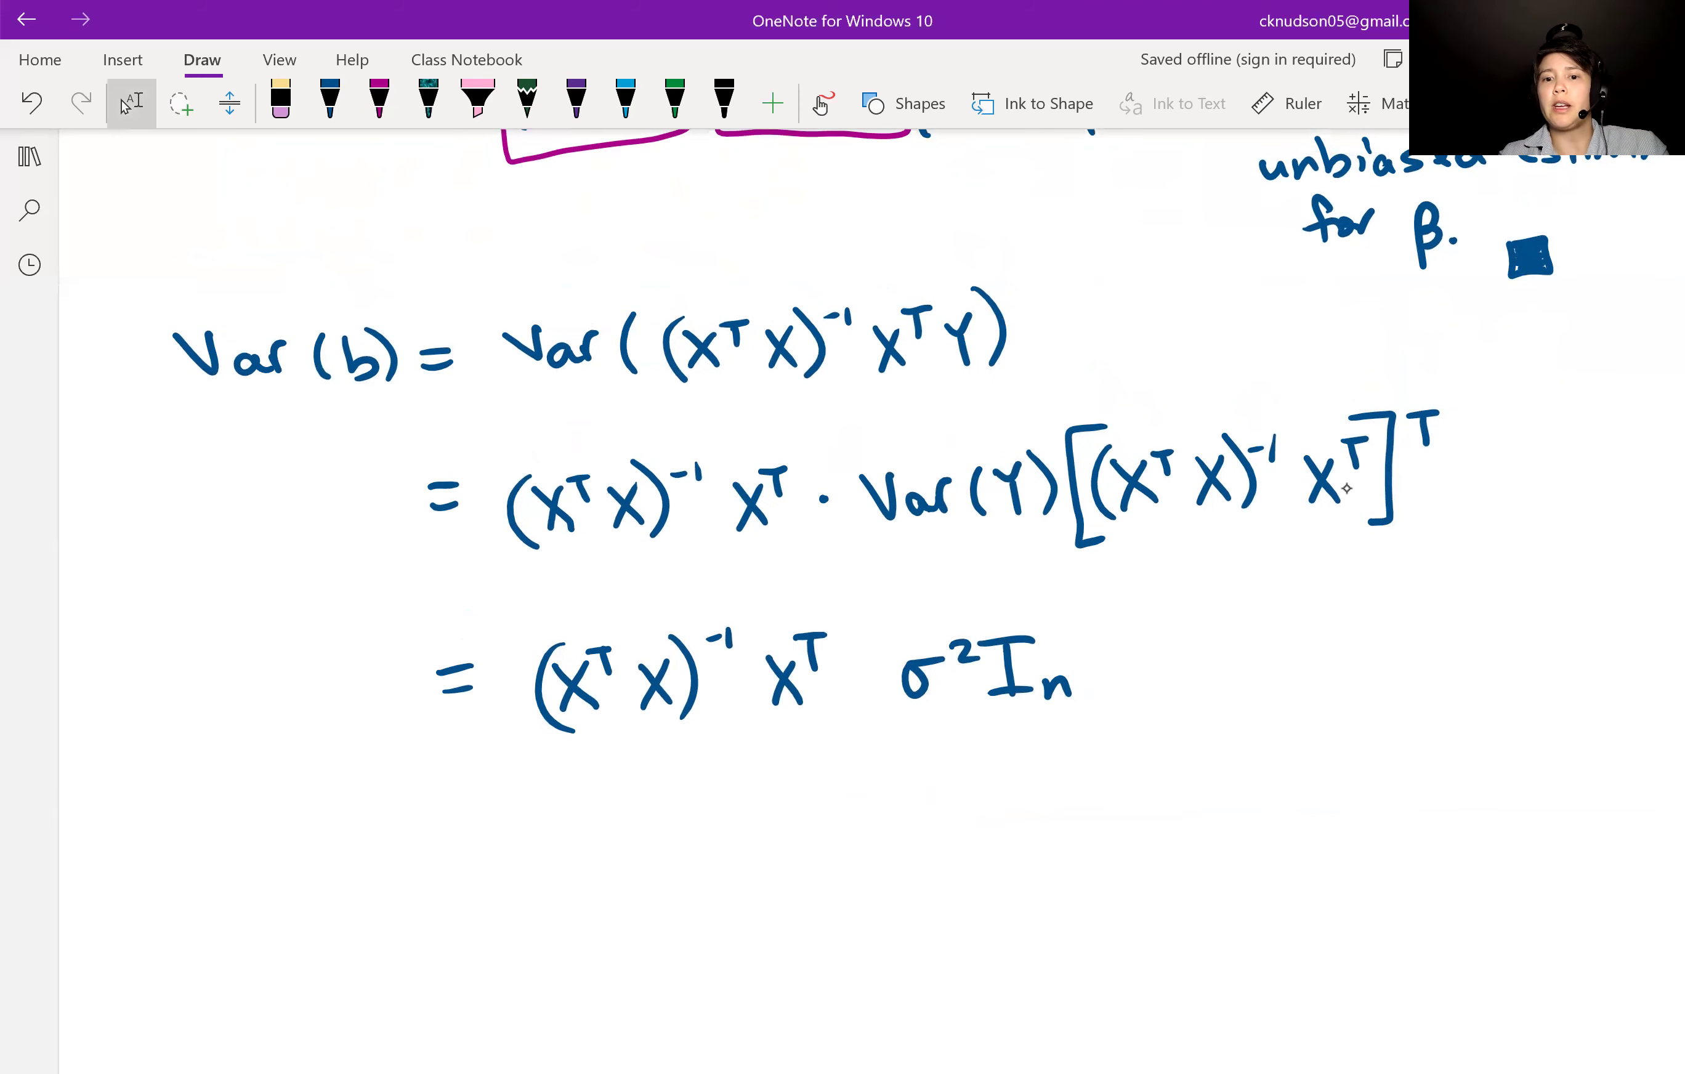
mouse_move(1171, 640)
mouse_down()
mouse_move(1216, 685)
mouse_move(1184, 690)
mouse_up()
mouse_move(1287, 635)
mouse_down()
mouse_move(1330, 686)
mouse_move(1298, 686)
mouse_up()
drag(1339, 627, 1342, 650)
mouse_move(1331, 626)
mouse_down()
mouse_move(1352, 623)
mouse_move(1406, 681)
mouse_up()
drag(1401, 633, 1379, 680)
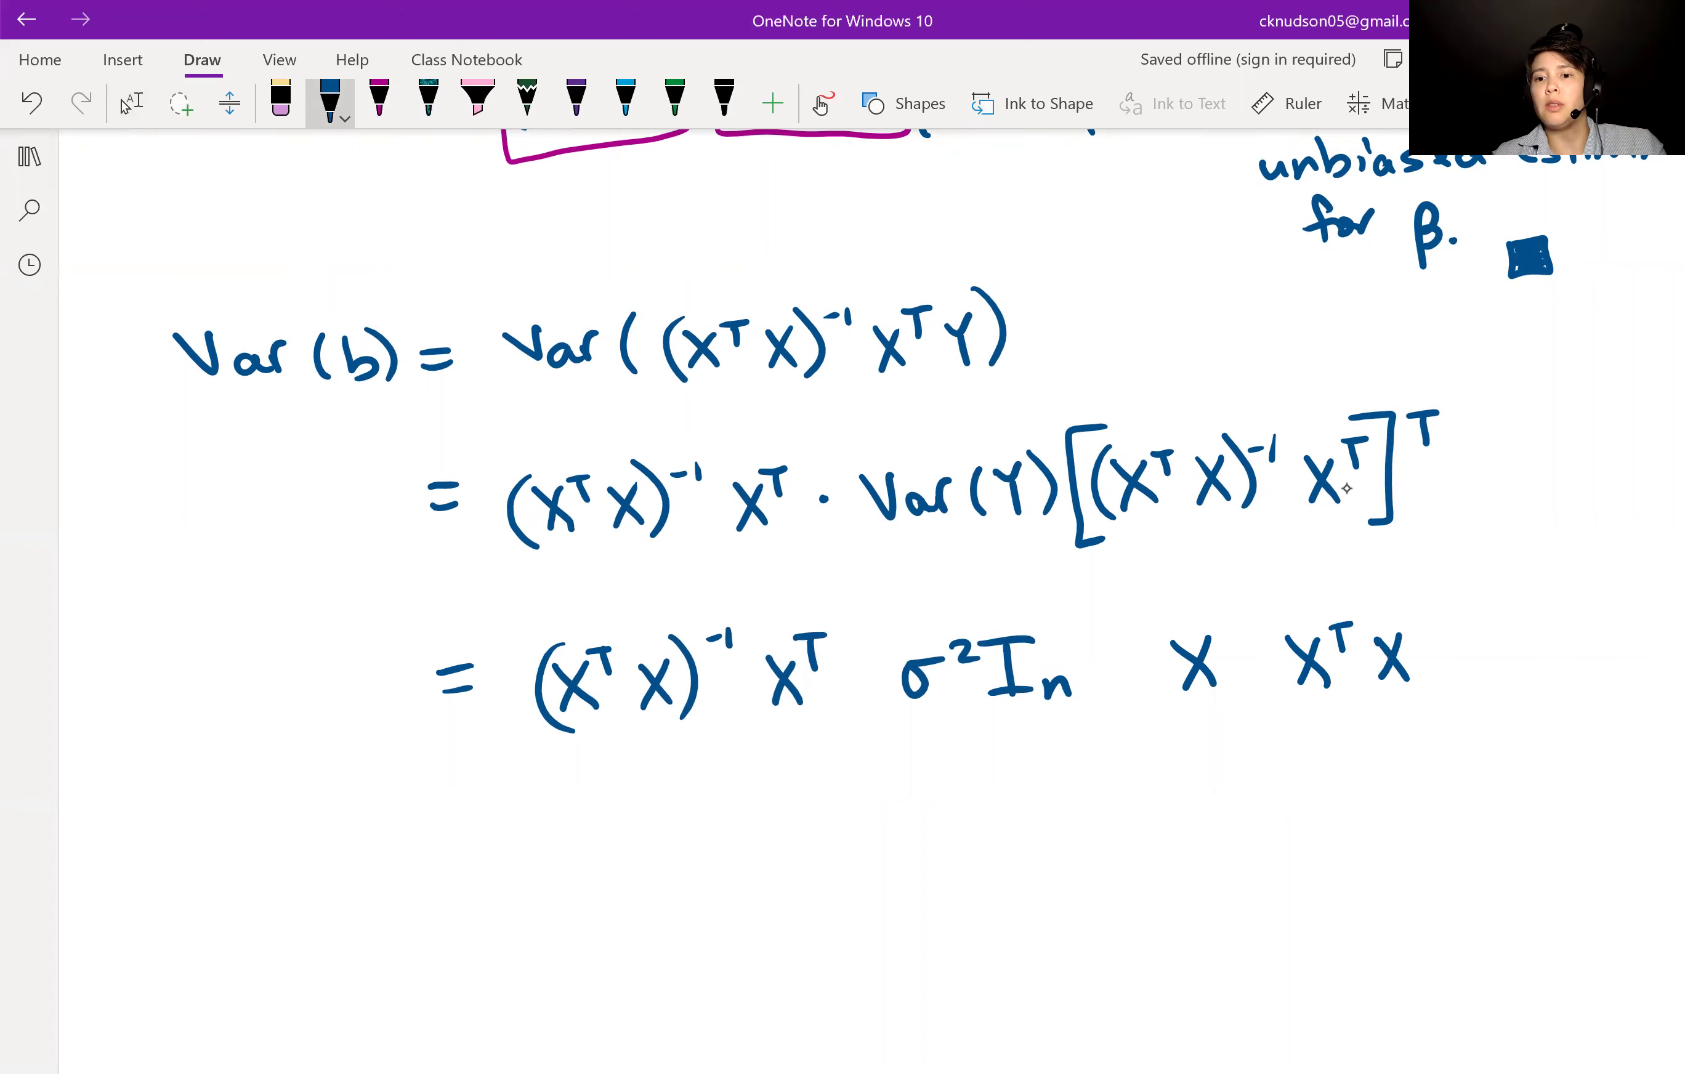
mouse_move(1296, 614)
mouse_down()
mouse_move(1277, 678)
mouse_move(1303, 711)
mouse_up()
drag(1398, 616, 1422, 695)
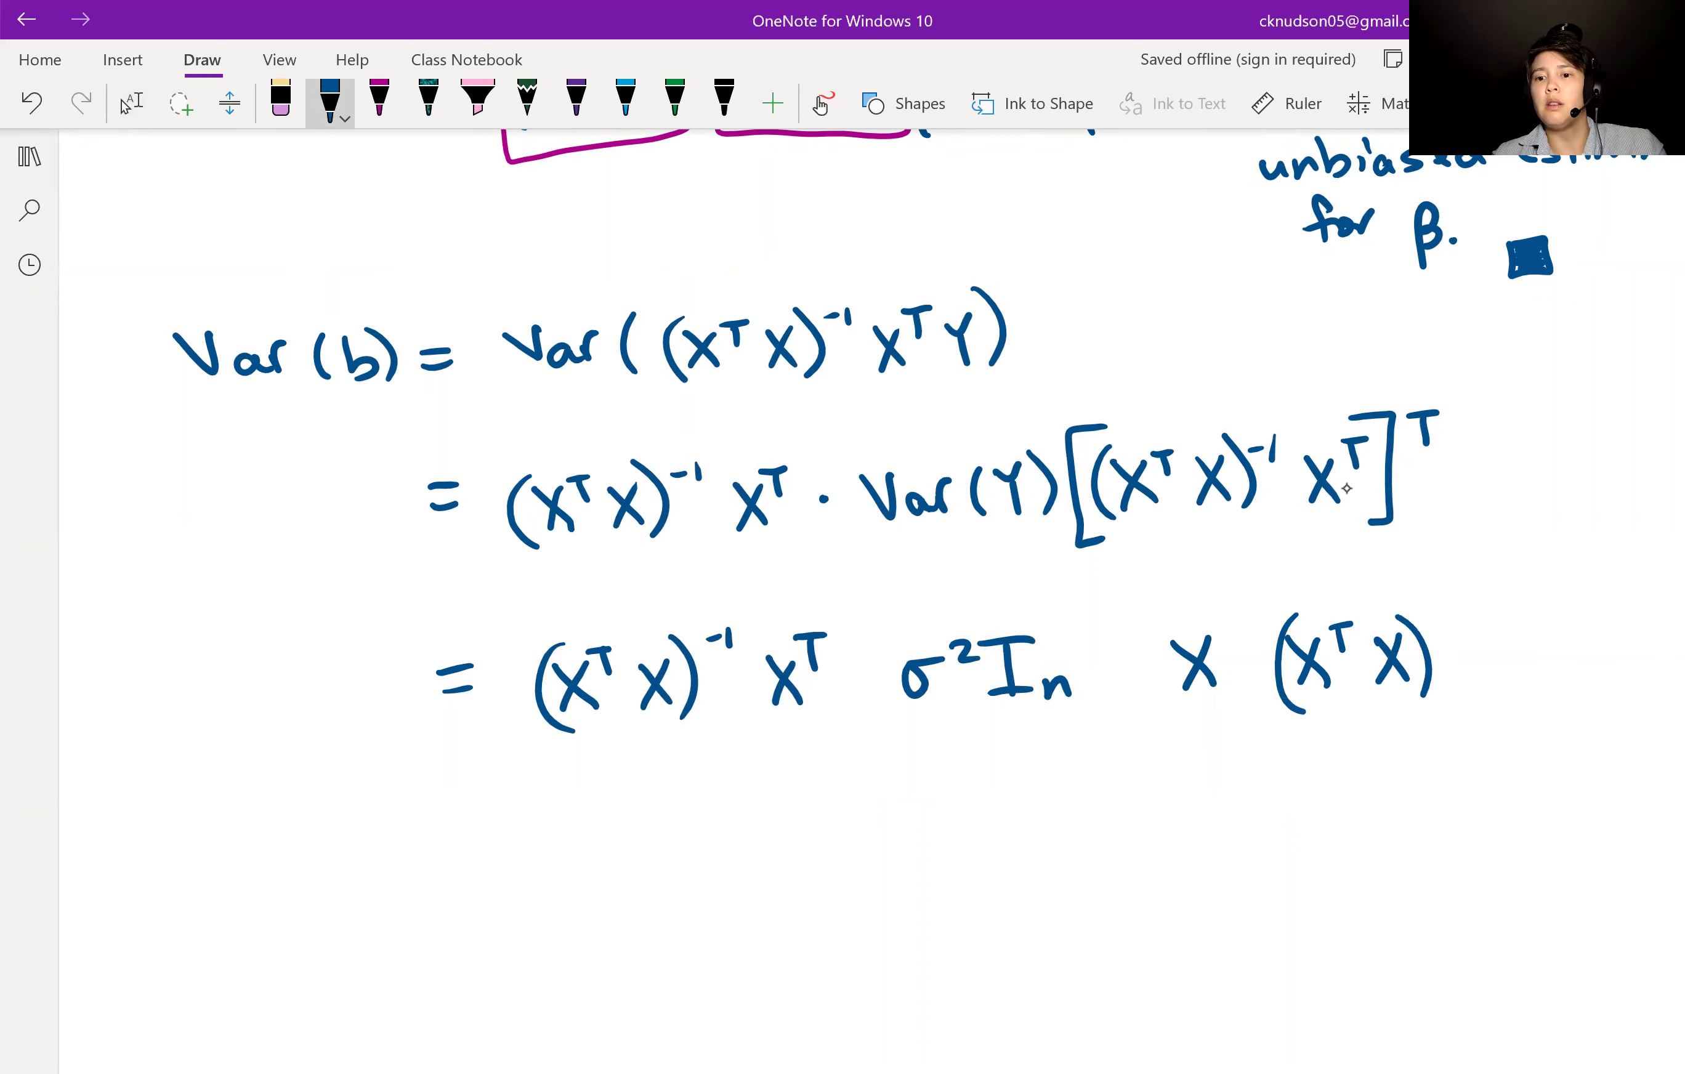
drag(1425, 606, 1481, 631)
drag(1464, 611, 1500, 606)
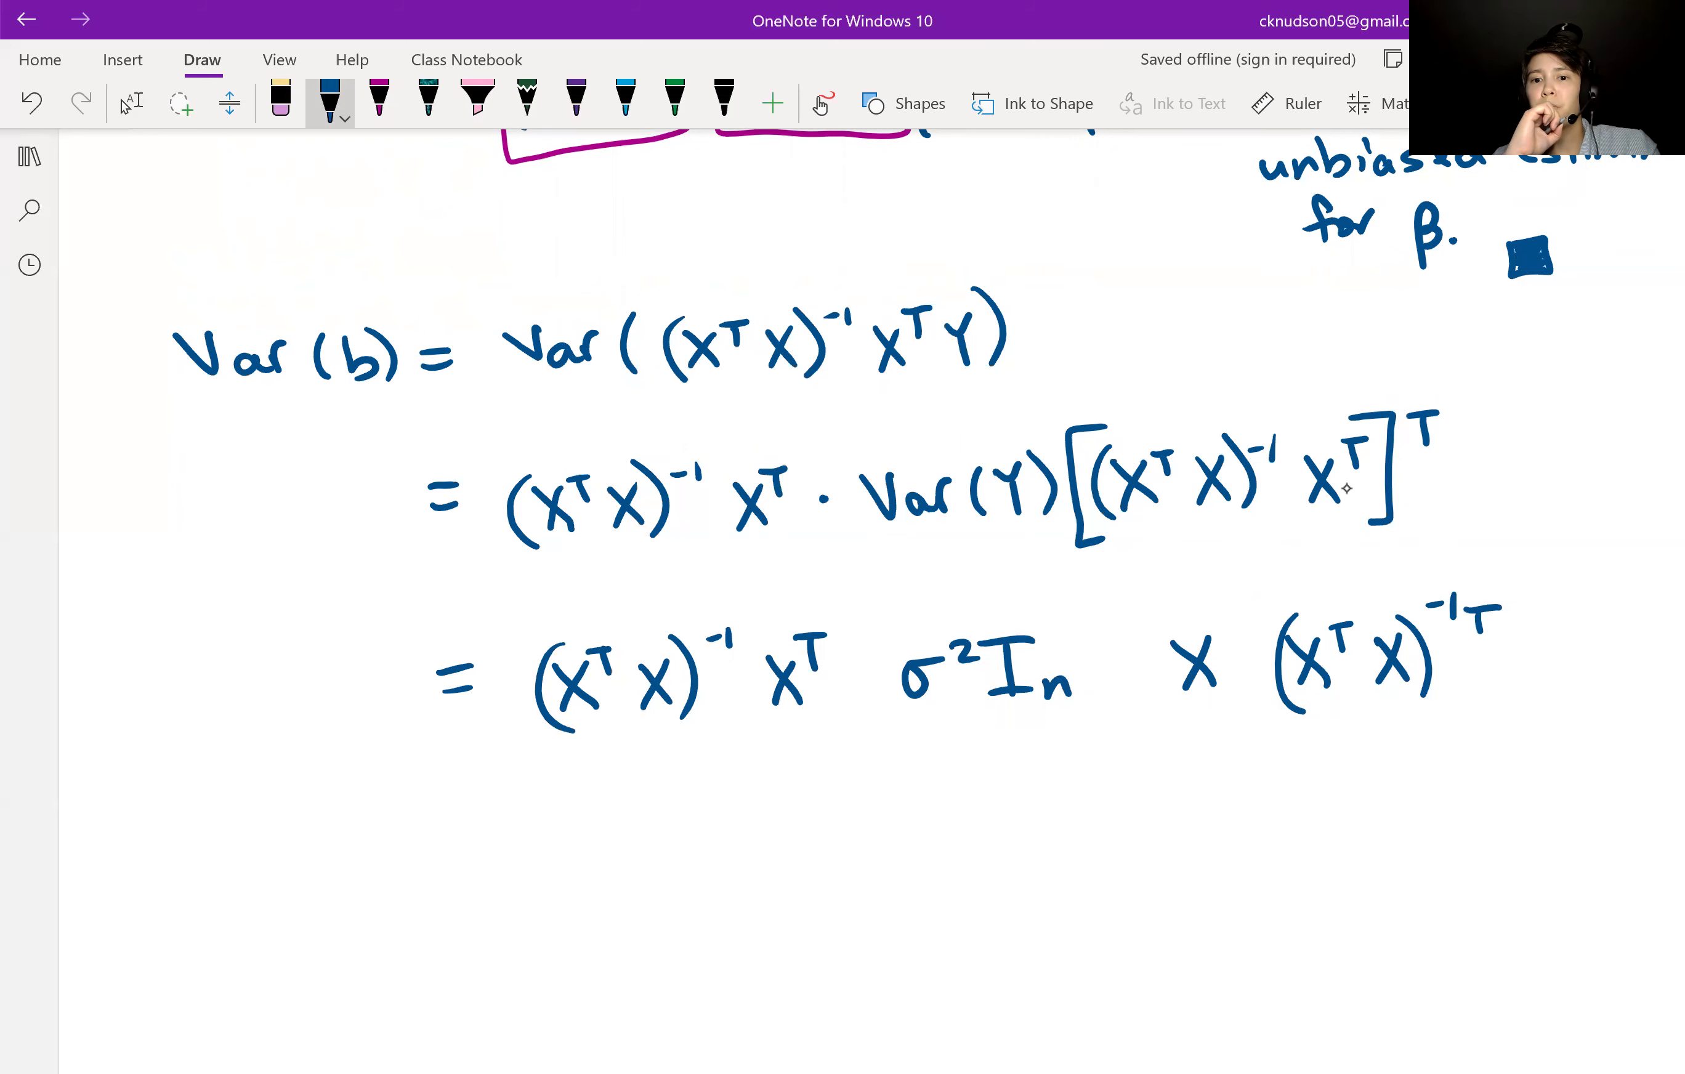
Erase σ²Iₙ from the middle and rewrite σ² right after the equals sign
scroll(1345, 489, down, 2)
click(131, 104)
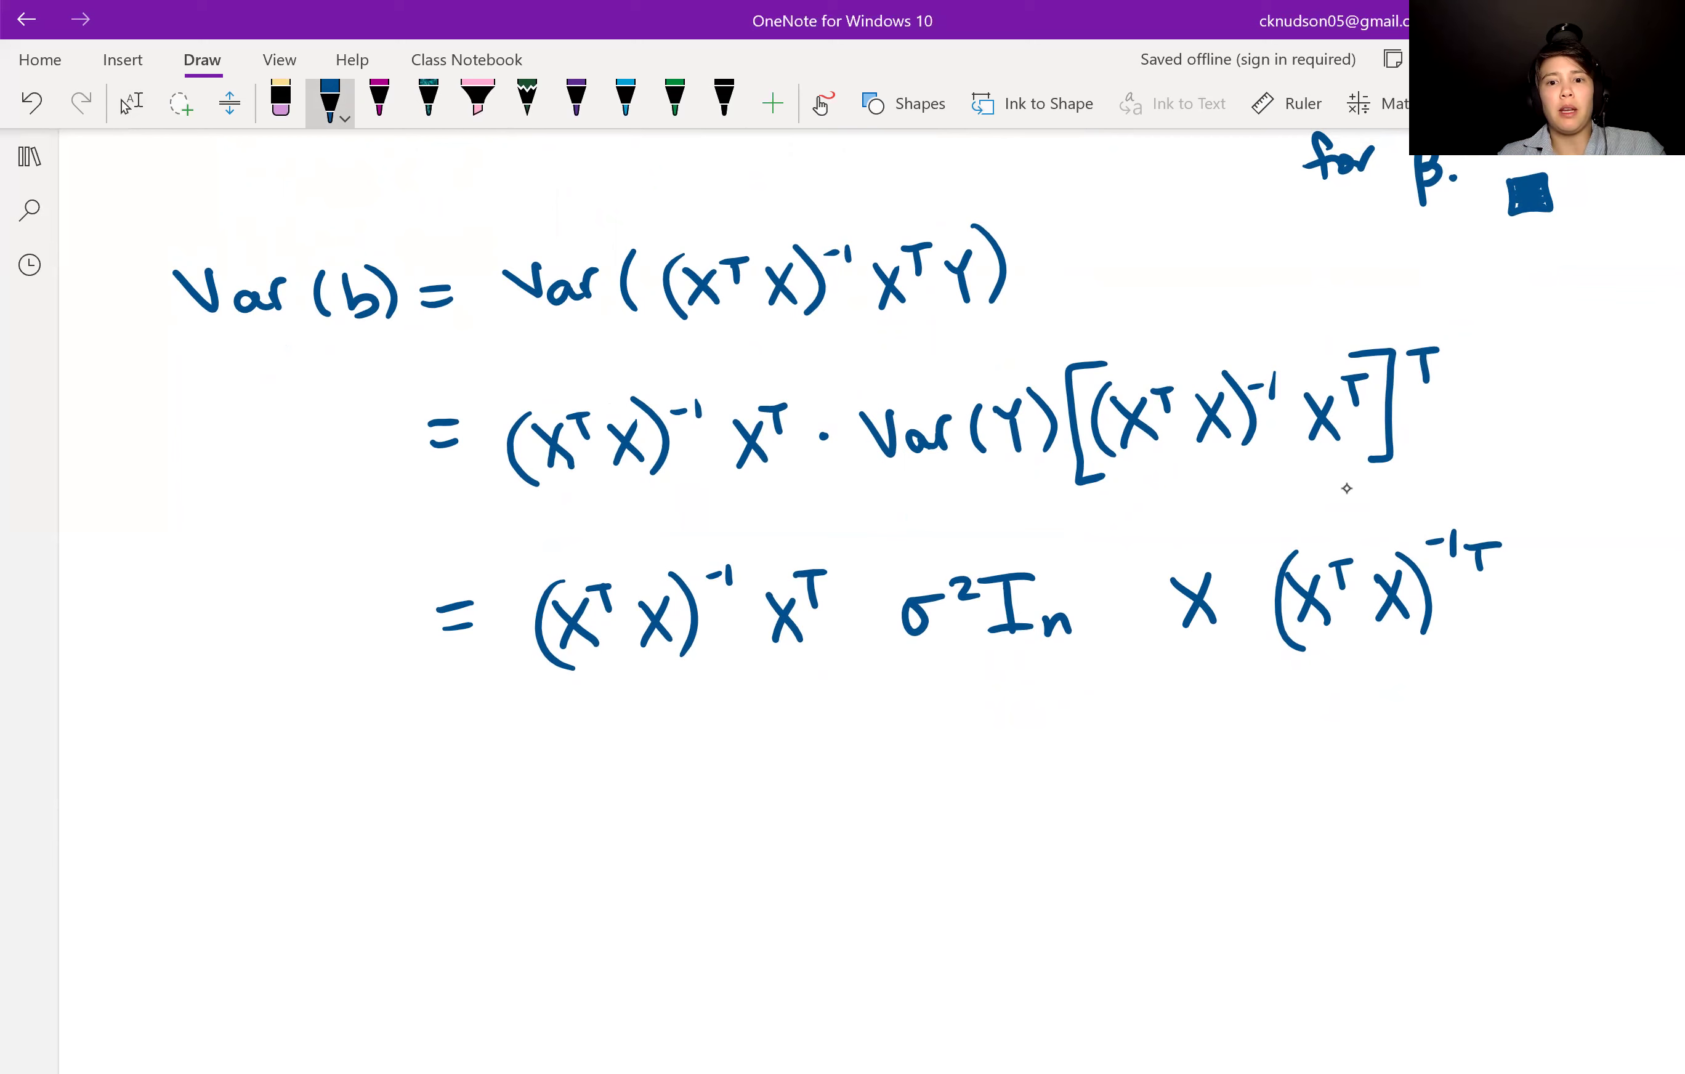
drag(1061, 624, 1004, 604)
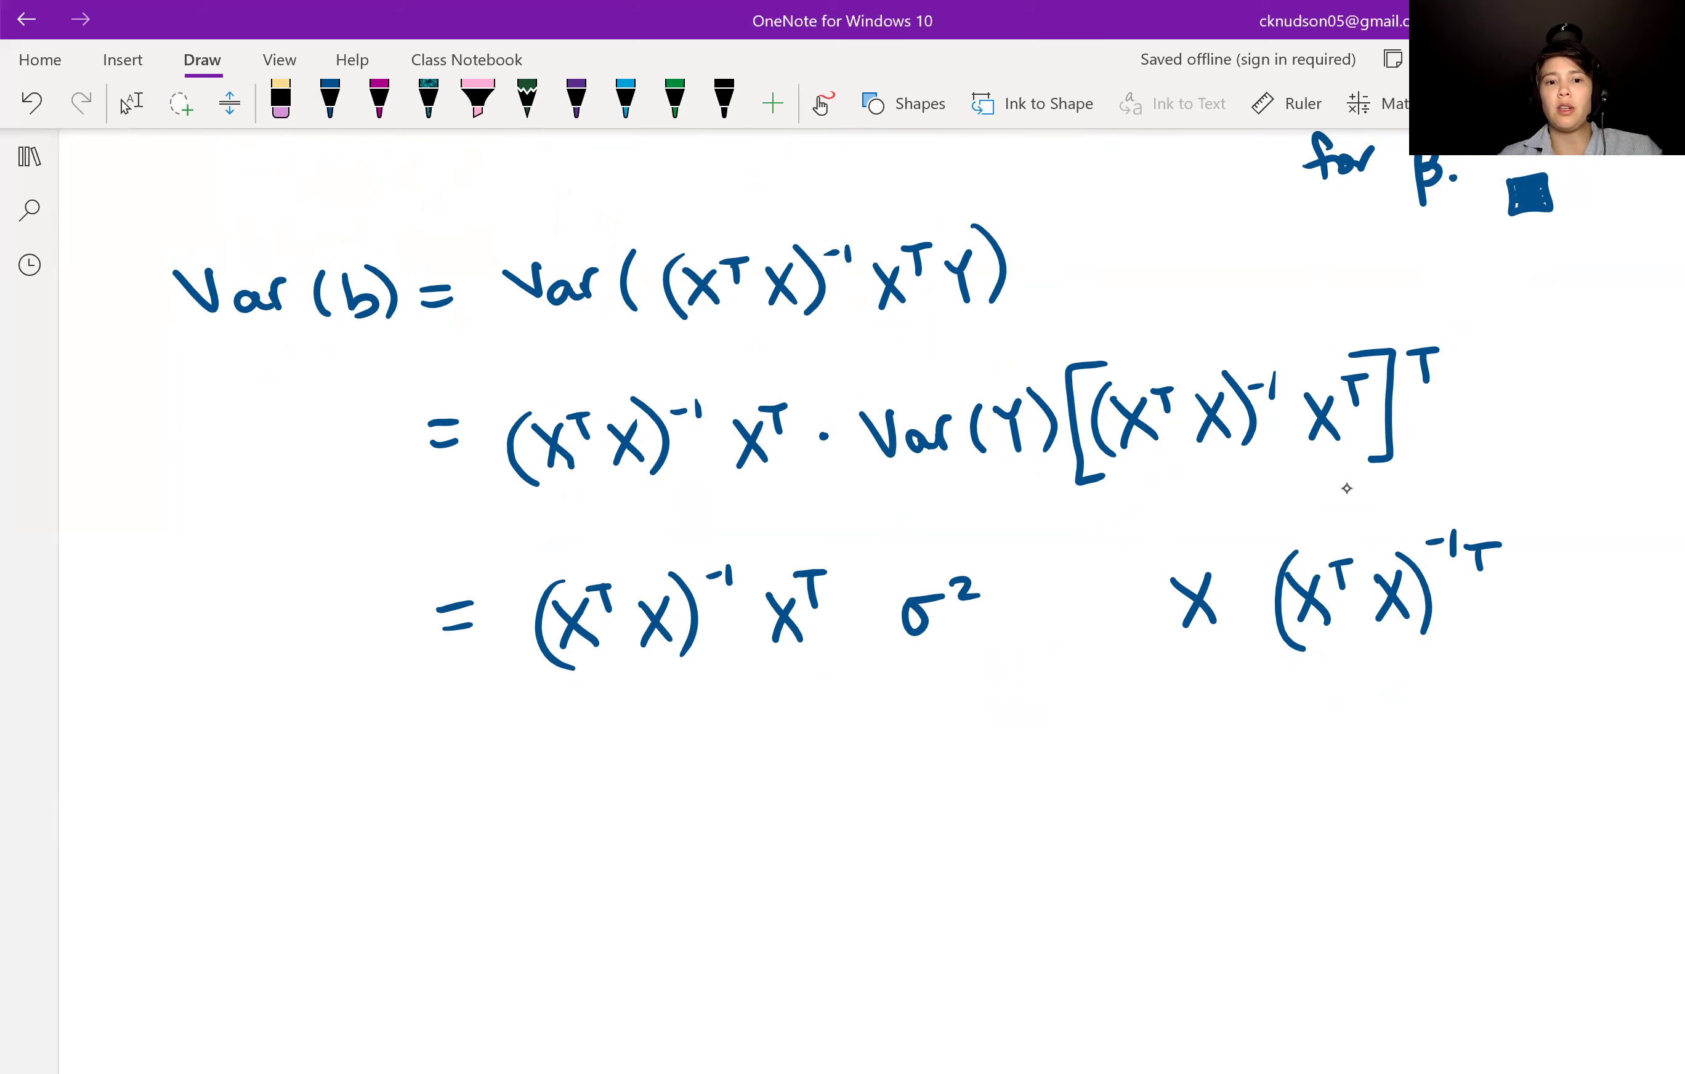
drag(920, 613, 964, 589)
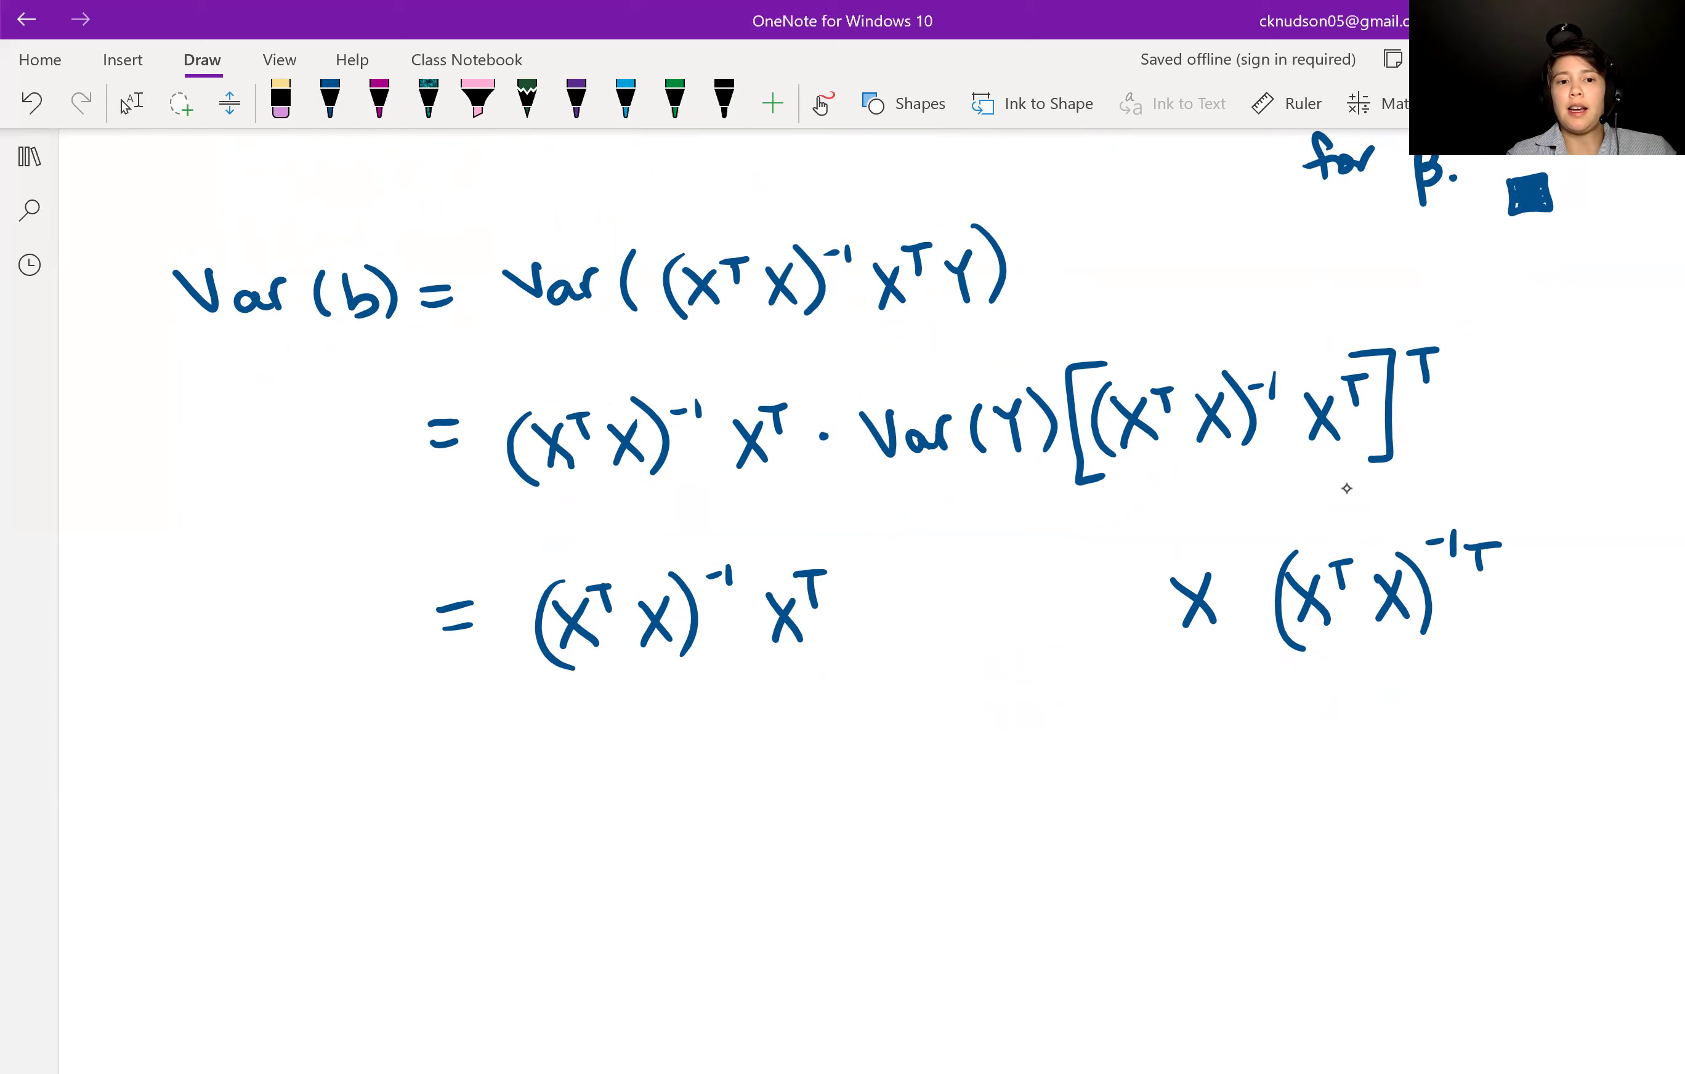
click(330, 100)
mouse_move(506, 623)
mouse_down()
mouse_move(487, 627)
mouse_move(520, 617)
mouse_up()
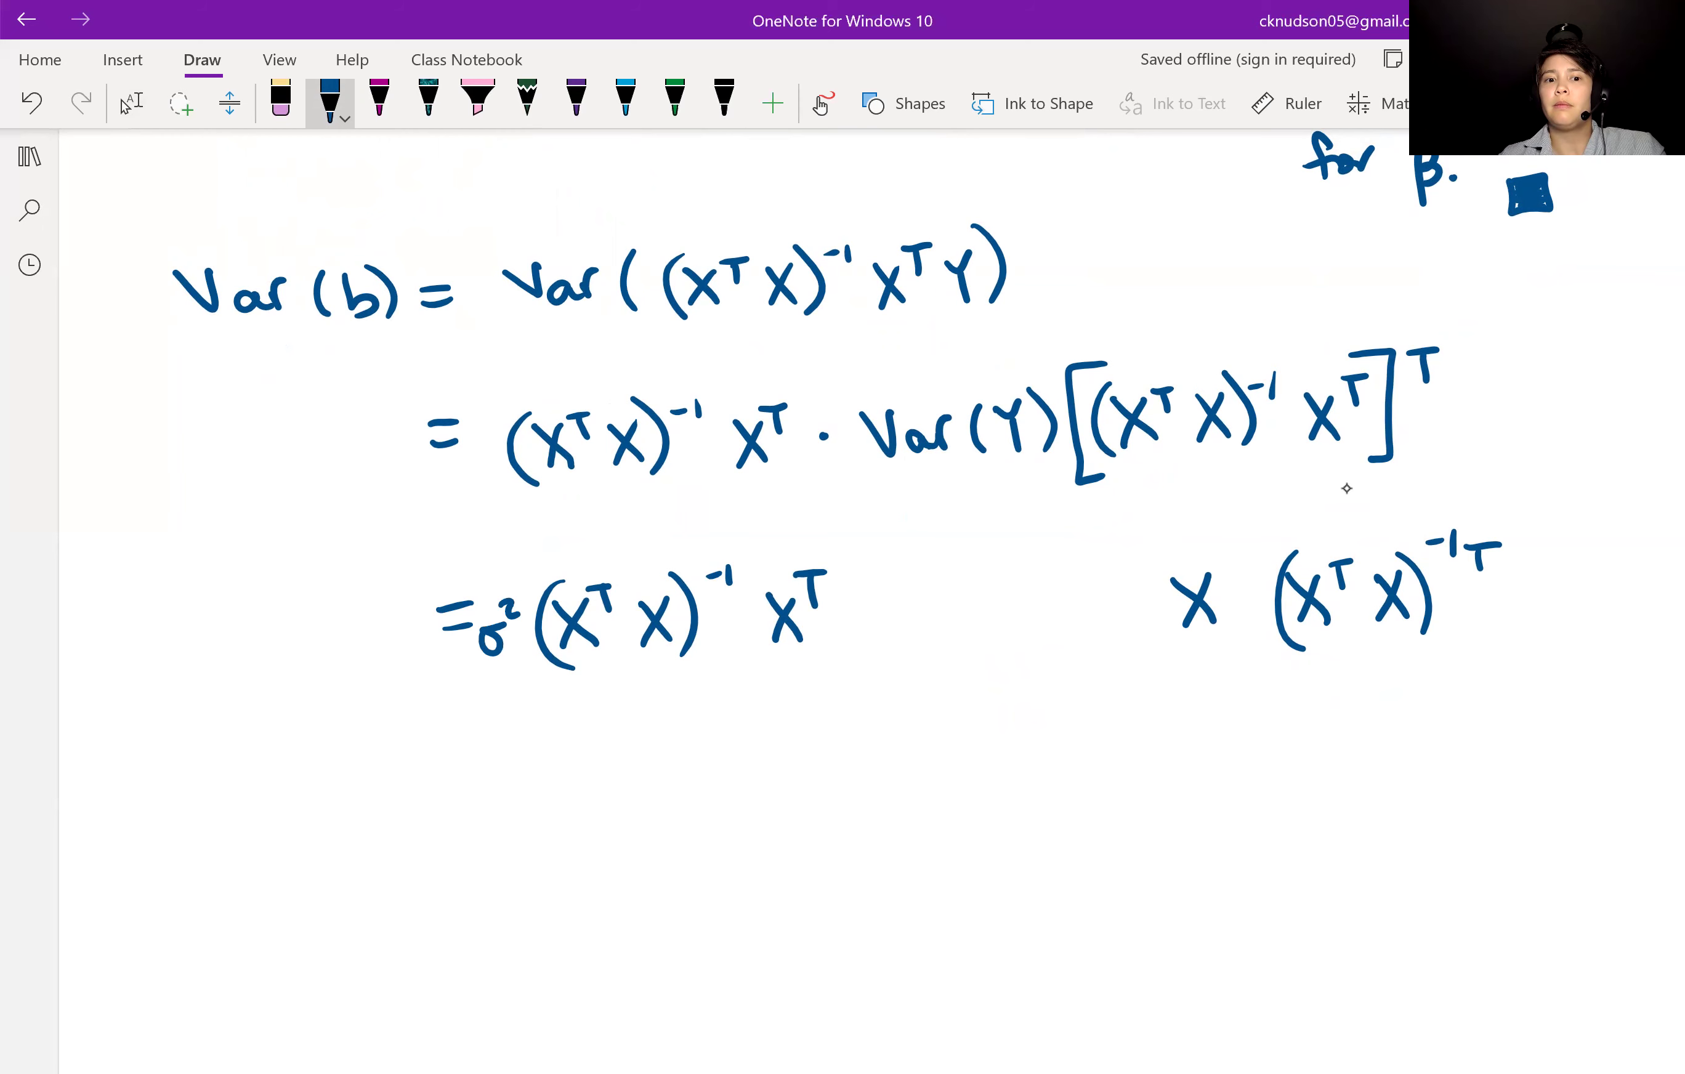
Start a fourth line reading = σ²(XᵀX)⁻¹
scroll(1347, 489, down, 2)
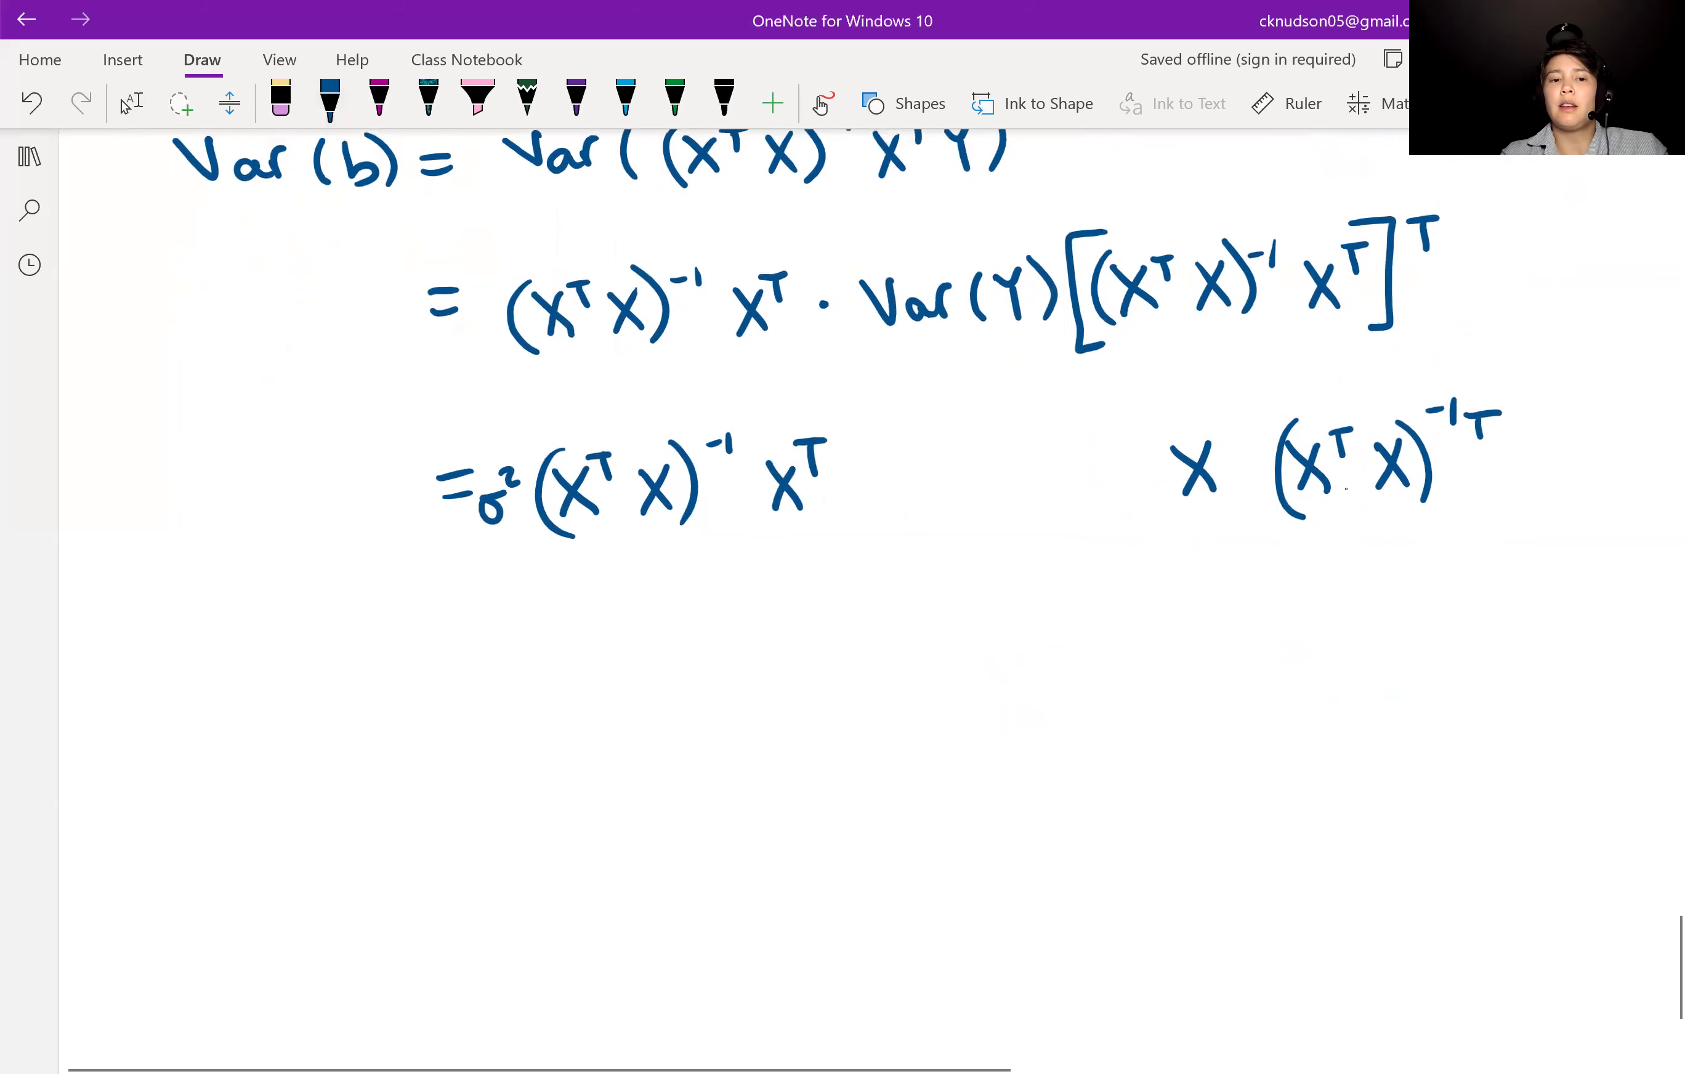
drag(464, 649, 493, 645)
drag(464, 673, 497, 665)
mouse_move(621, 652)
mouse_down()
mouse_move(688, 645)
mouse_move(807, 682)
mouse_move(771, 688)
mouse_up()
drag(827, 626, 825, 656)
mouse_move(812, 630)
mouse_down()
mouse_move(844, 625)
mouse_move(897, 683)
mouse_up()
mouse_move(893, 641)
mouse_down()
mouse_move(865, 686)
mouse_move(906, 707)
mouse_up()
drag(766, 618, 751, 709)
drag(929, 618, 946, 613)
mouse_move(959, 605)
mouse_down()
mouse_move(962, 632)
mouse_move(1059, 683)
mouse_move(1028, 685)
mouse_up()
Append XᵀX and (XᵀX)⁻¹ᵀ to complete the fourth line
mouse_move(1083, 621)
mouse_down()
mouse_move(1085, 652)
mouse_move(1102, 619)
mouse_move(1155, 678)
mouse_up()
drag(1153, 635, 1125, 682)
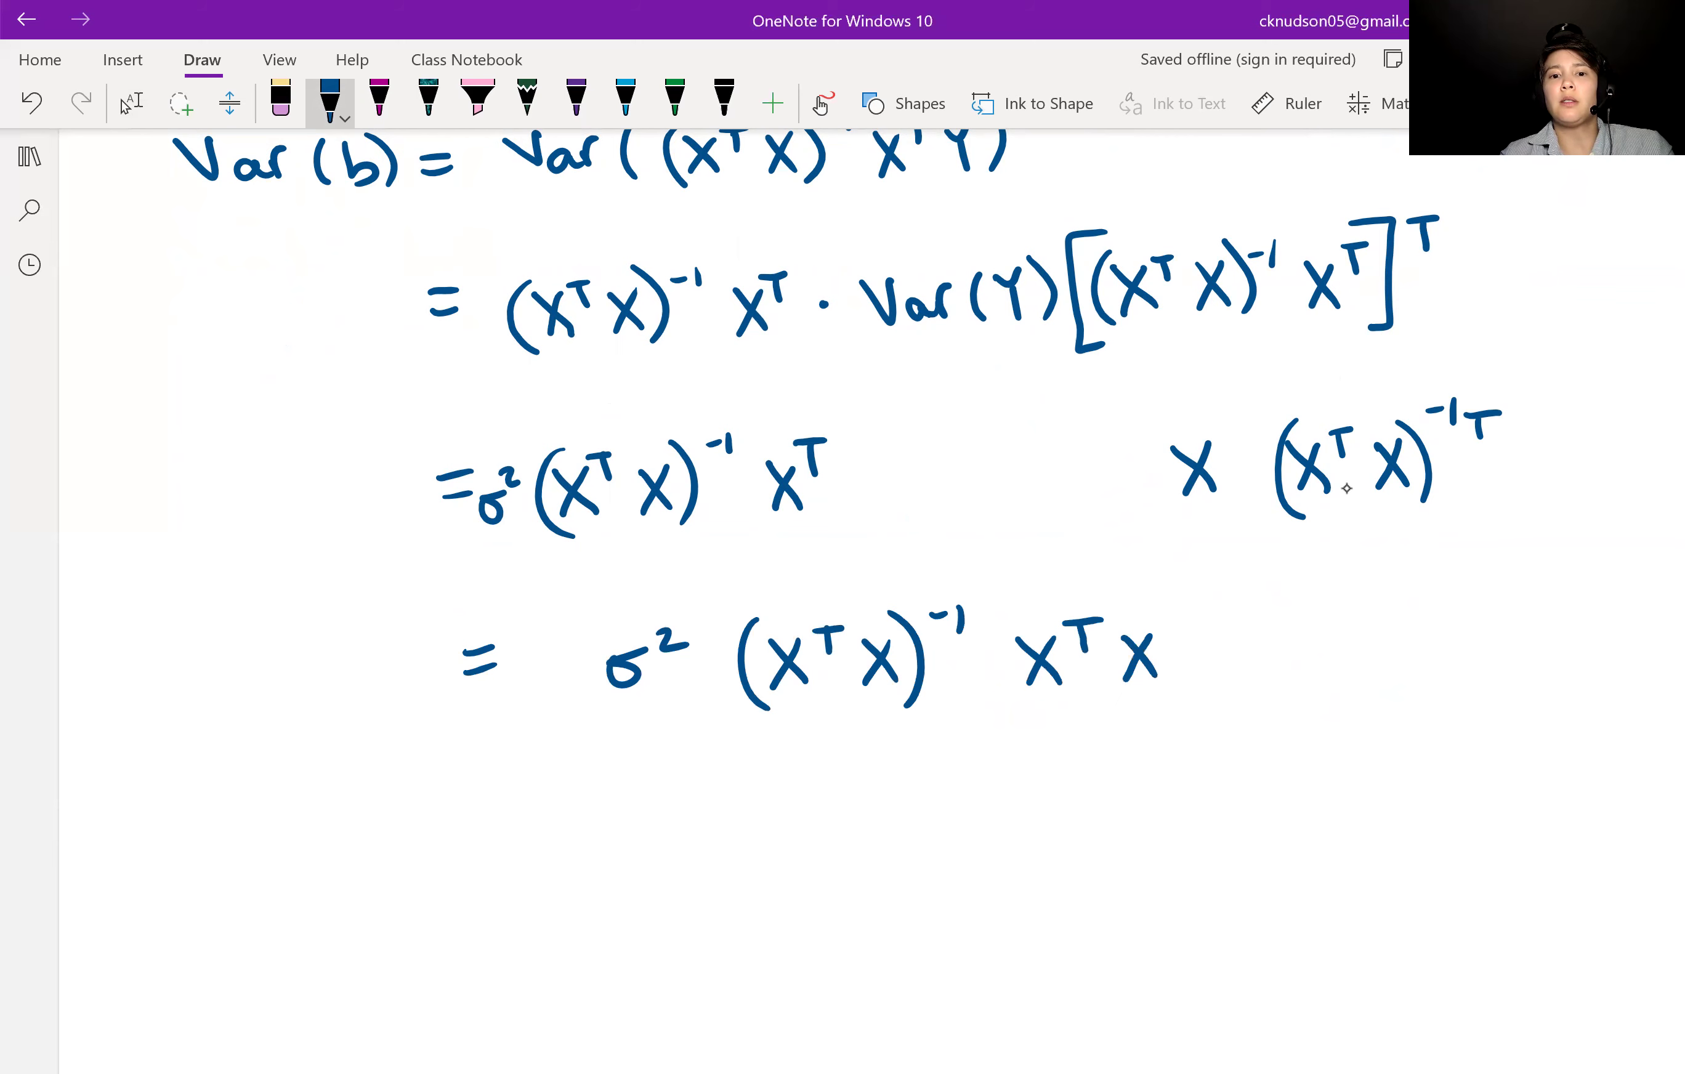
drag(1231, 617, 1216, 683)
drag(1267, 636, 1300, 685)
drag(1301, 635, 1270, 682)
mouse_move(1315, 622)
mouse_down()
mouse_move(1317, 650)
mouse_move(1325, 625)
mouse_move(1389, 683)
mouse_up()
mouse_move(1385, 636)
mouse_down()
mouse_move(1355, 689)
mouse_move(1405, 686)
mouse_move(1428, 616)
mouse_up()
mouse_move(1437, 607)
mouse_down()
mouse_move(1434, 631)
mouse_move(1477, 632)
mouse_move(1489, 603)
mouse_up()
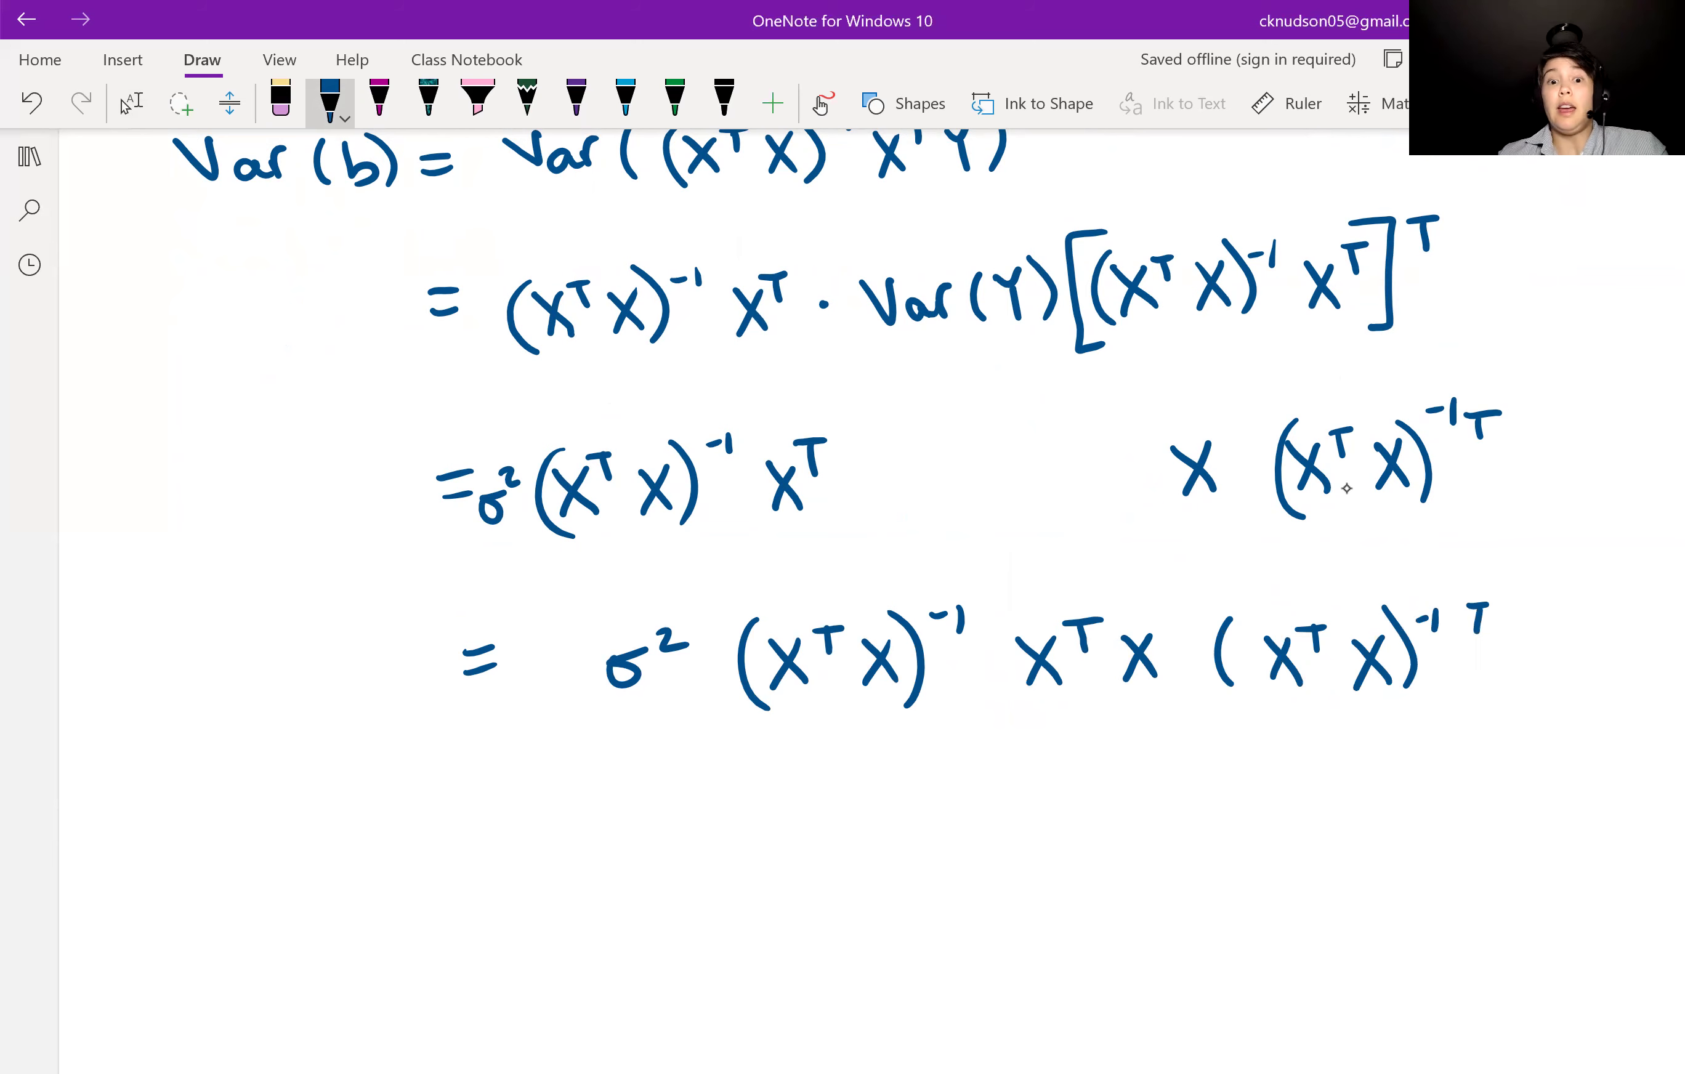
In magenta, box and cross out the cancelling (XᵀX)⁻¹ and XᵀX terms
click(380, 99)
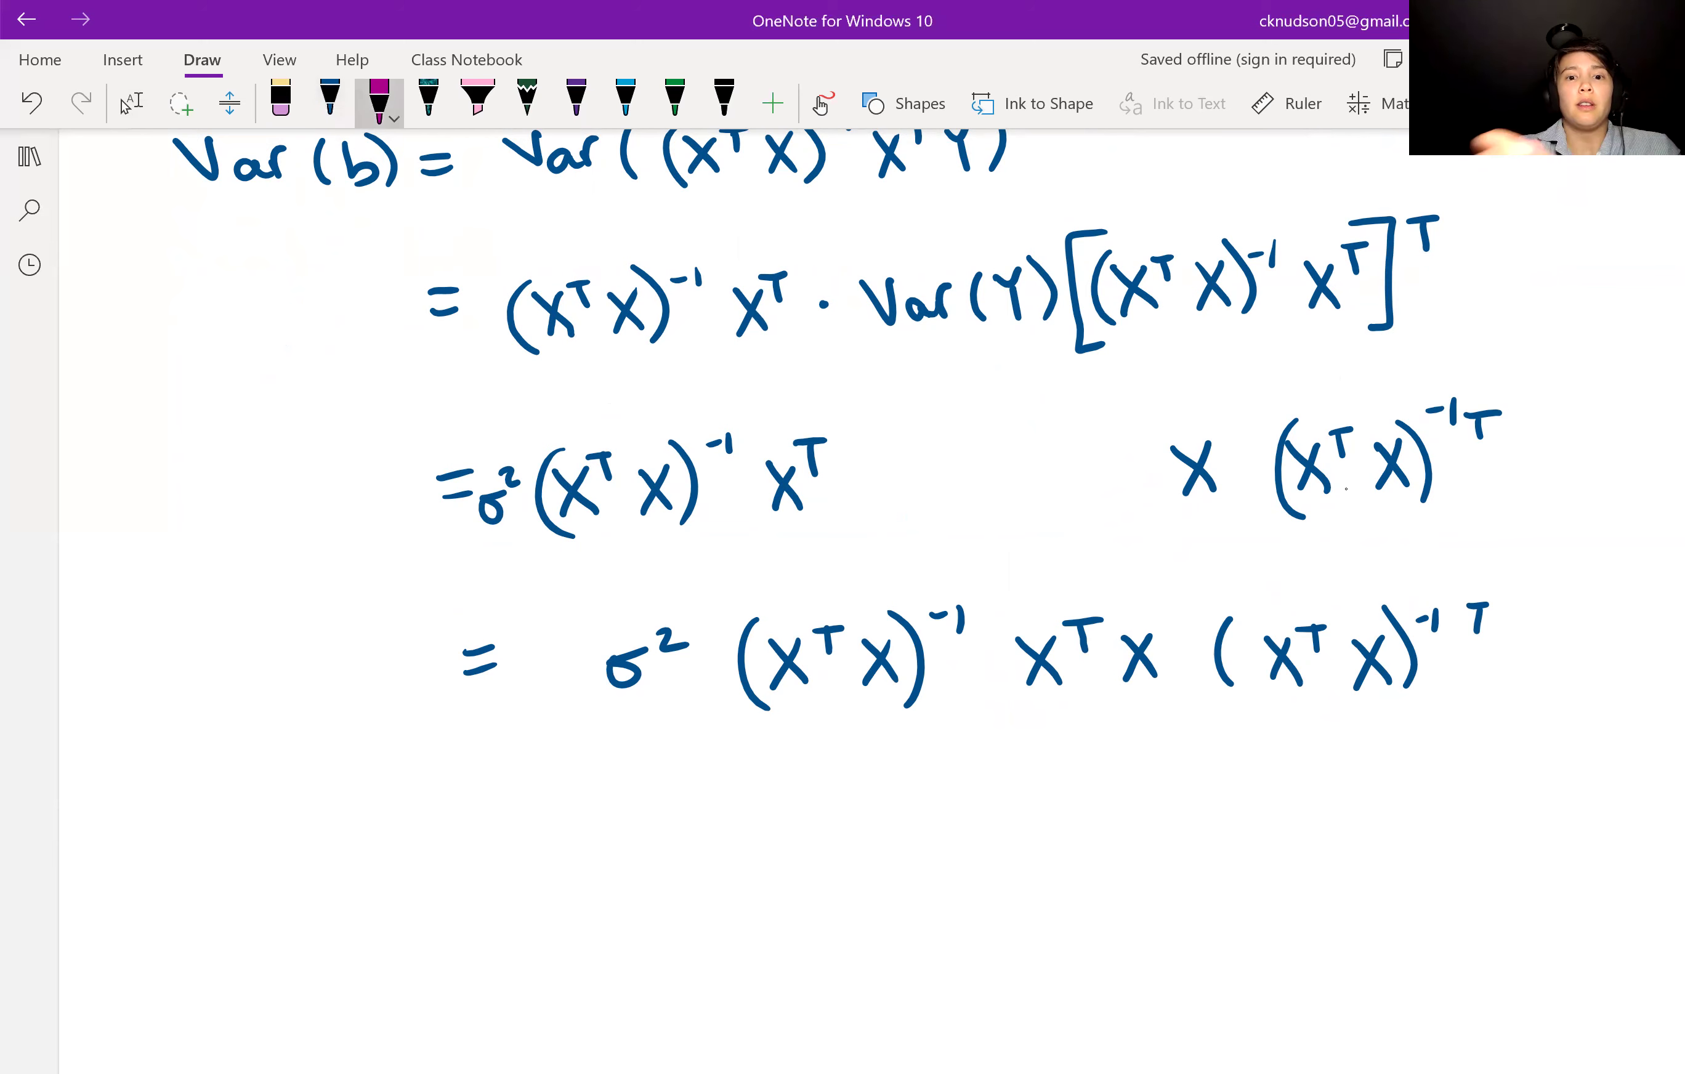
mouse_move(979, 578)
mouse_down()
mouse_move(786, 581)
mouse_move(753, 716)
mouse_move(990, 668)
mouse_move(990, 576)
mouse_up()
mouse_move(1161, 602)
mouse_down()
mouse_move(1004, 700)
mouse_move(1166, 602)
mouse_up()
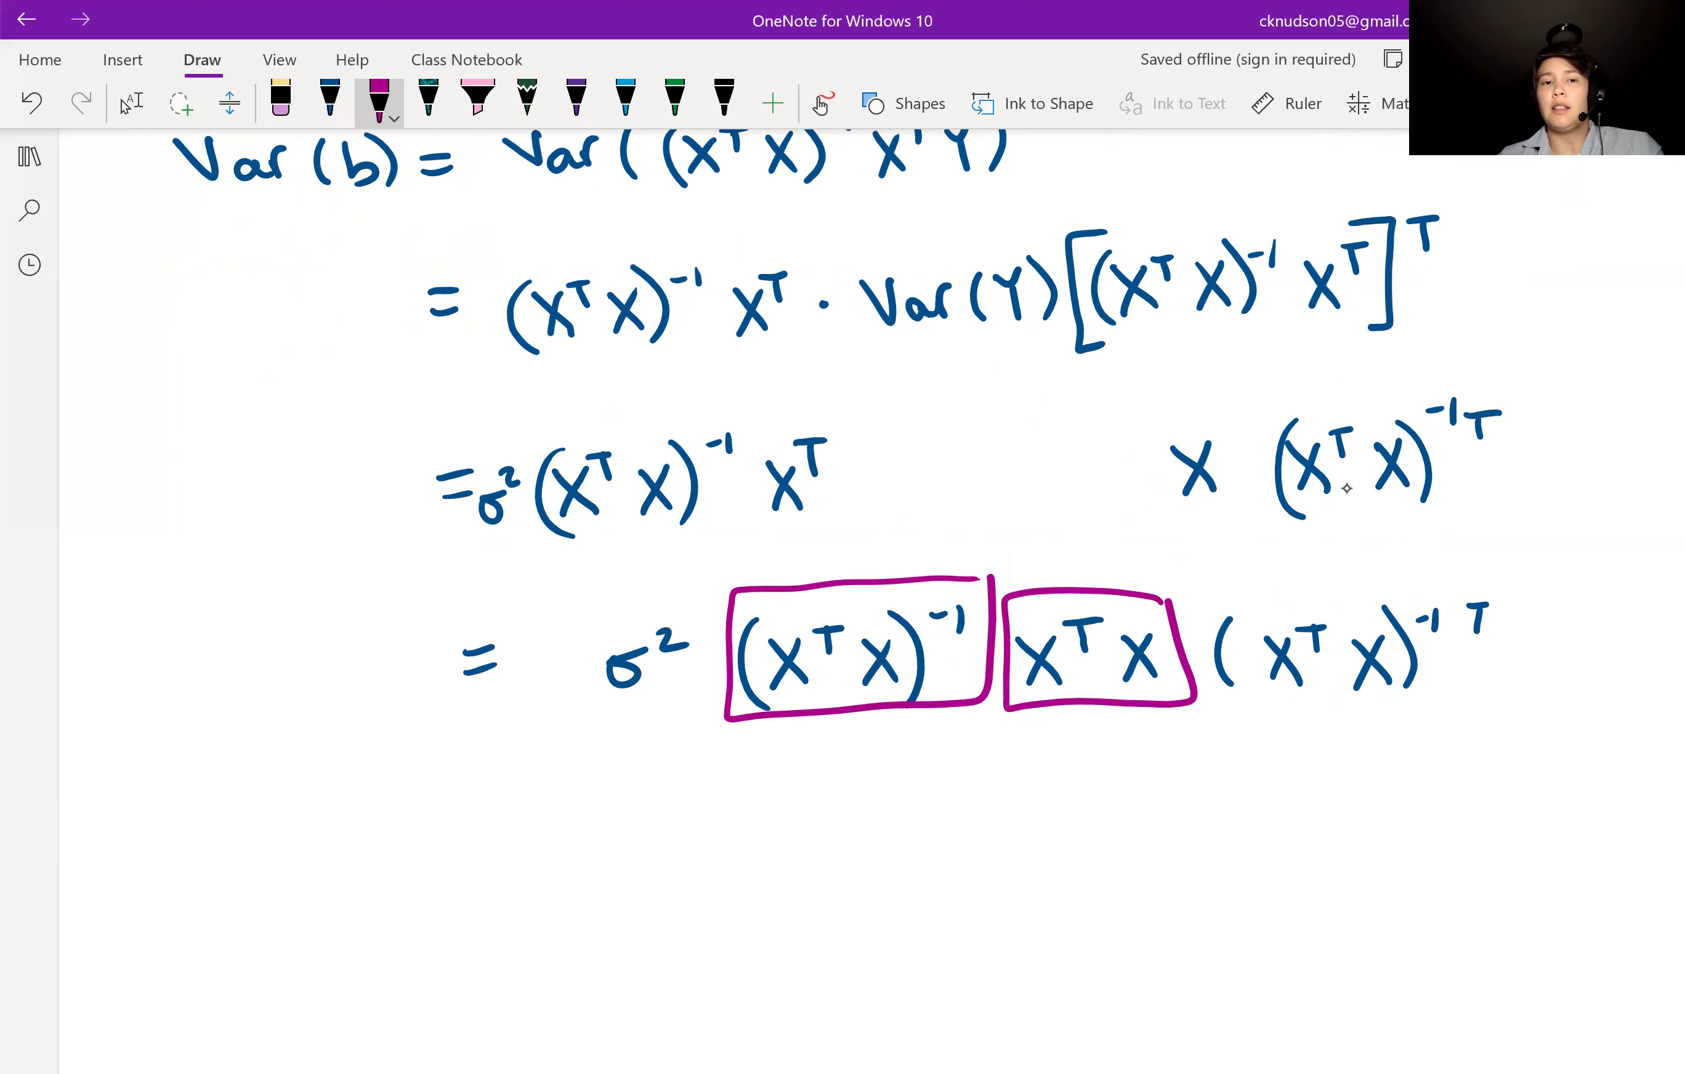
drag(729, 718, 990, 577)
drag(1008, 708, 1181, 600)
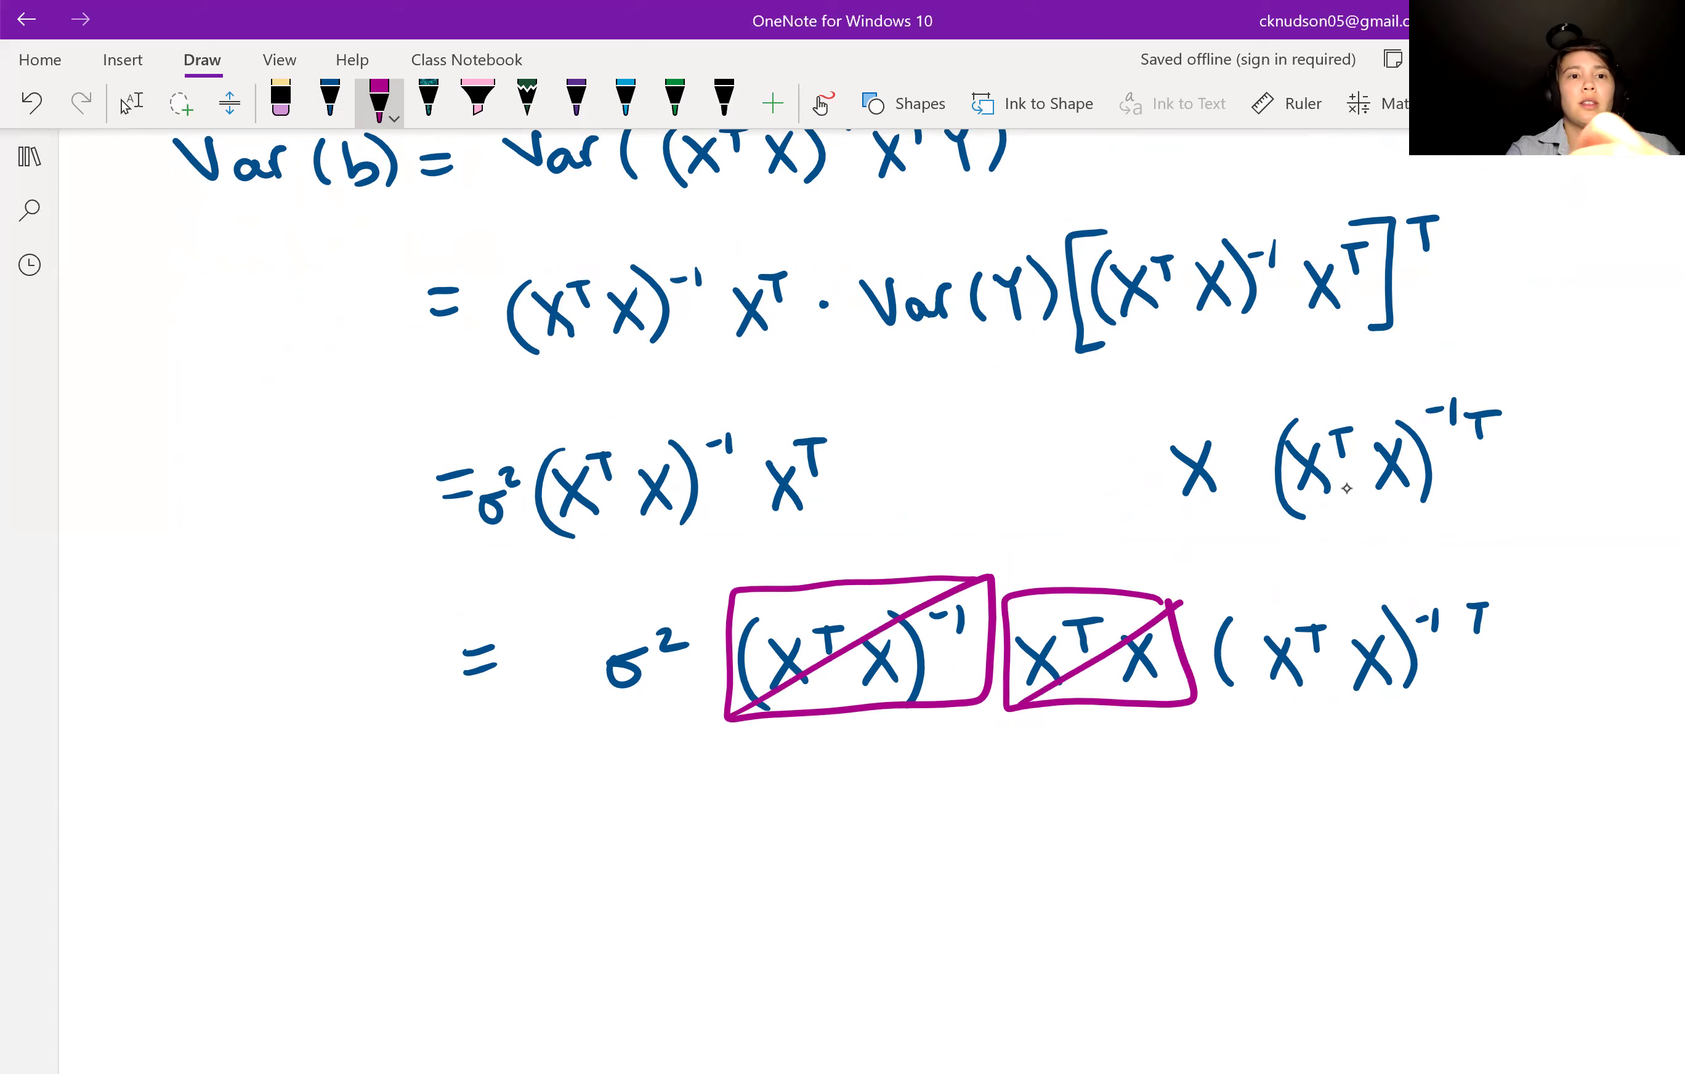
In blue ink, write the result line = σ²(XᵀX)⁻¹
click(330, 99)
drag(476, 833, 506, 826)
drag(478, 849, 506, 845)
mouse_move(645, 828)
mouse_down()
mouse_move(796, 855)
mouse_move(763, 855)
mouse_up()
drag(810, 790, 810, 822)
drag(800, 793, 883, 847)
mouse_move(876, 802)
mouse_down()
mouse_move(858, 847)
mouse_move(918, 842)
mouse_move(906, 863)
mouse_up()
drag(744, 793, 754, 884)
drag(915, 789, 931, 782)
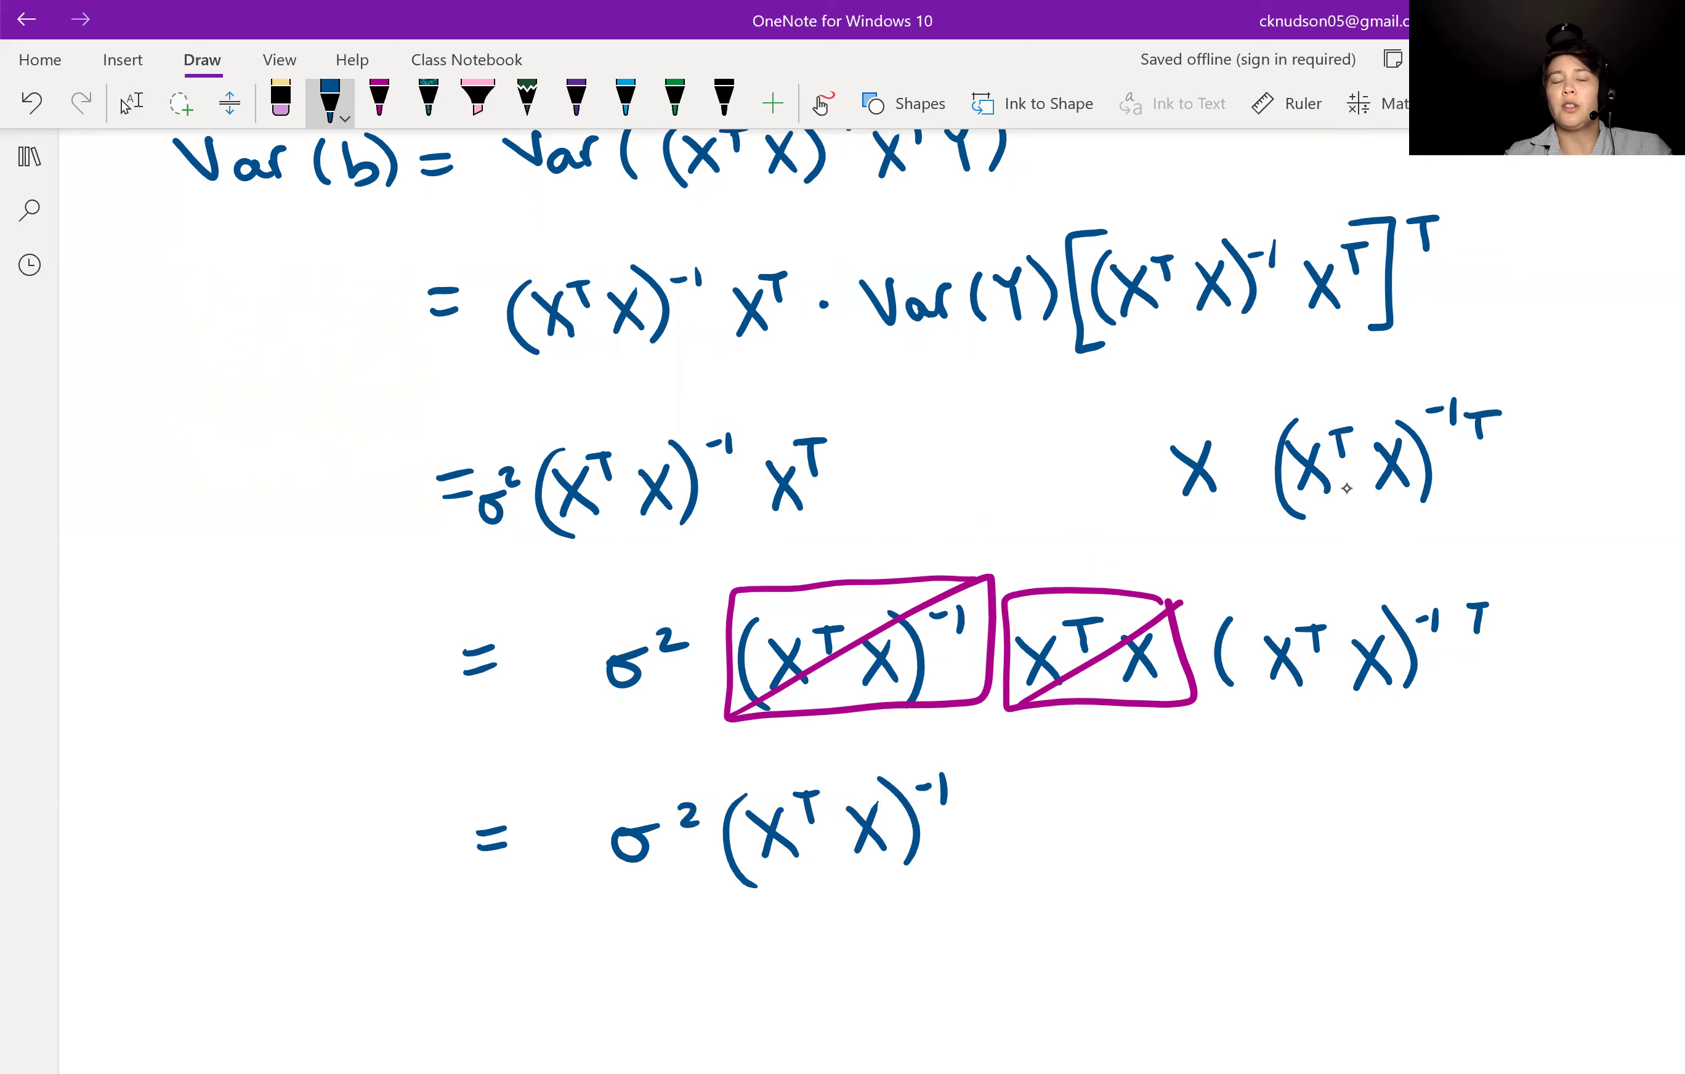